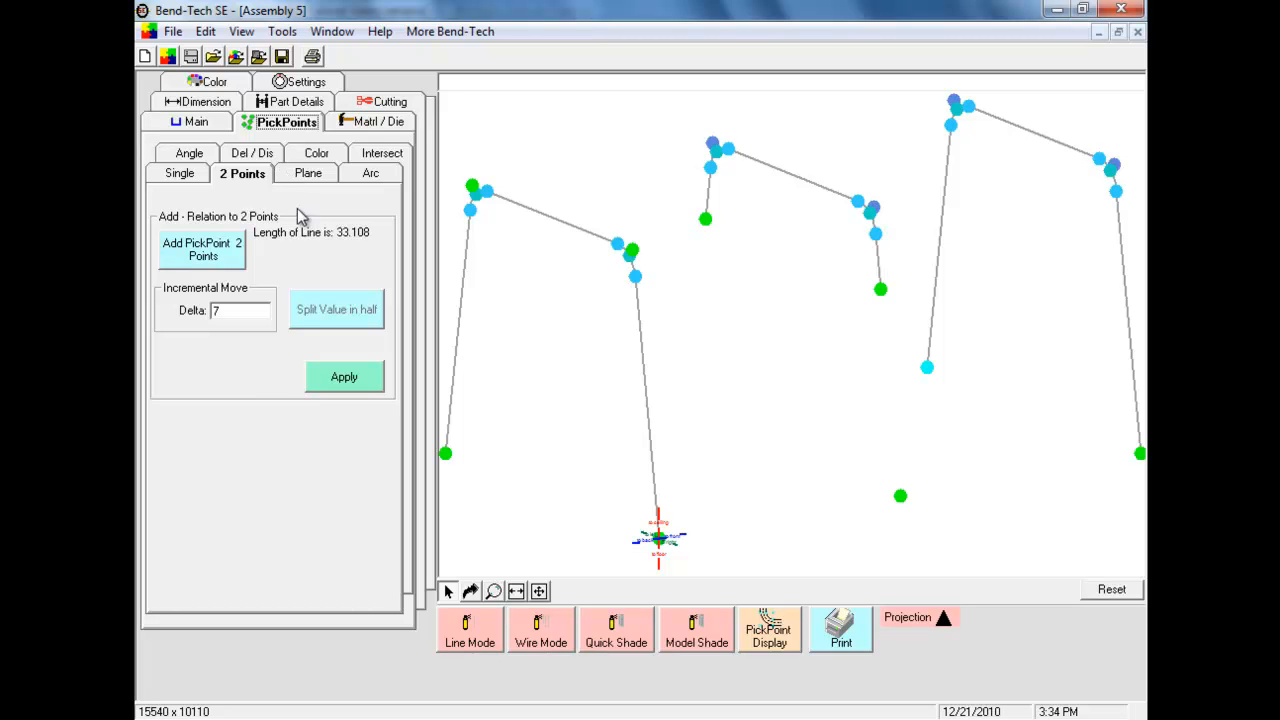
# Add a plane-related PickPoint on the hoop leg rising from the origin, using the Z plane through the origin with a delta of 4
pyautogui.click(304, 174)
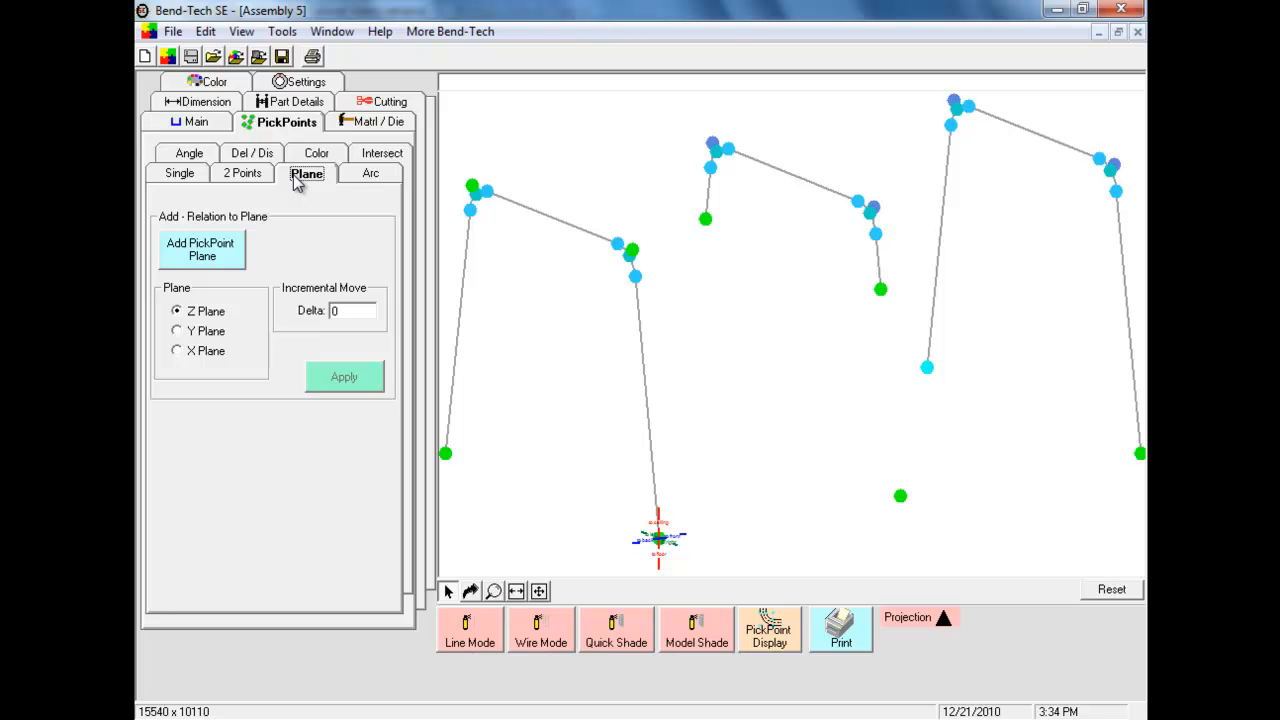
pyautogui.click(205, 250)
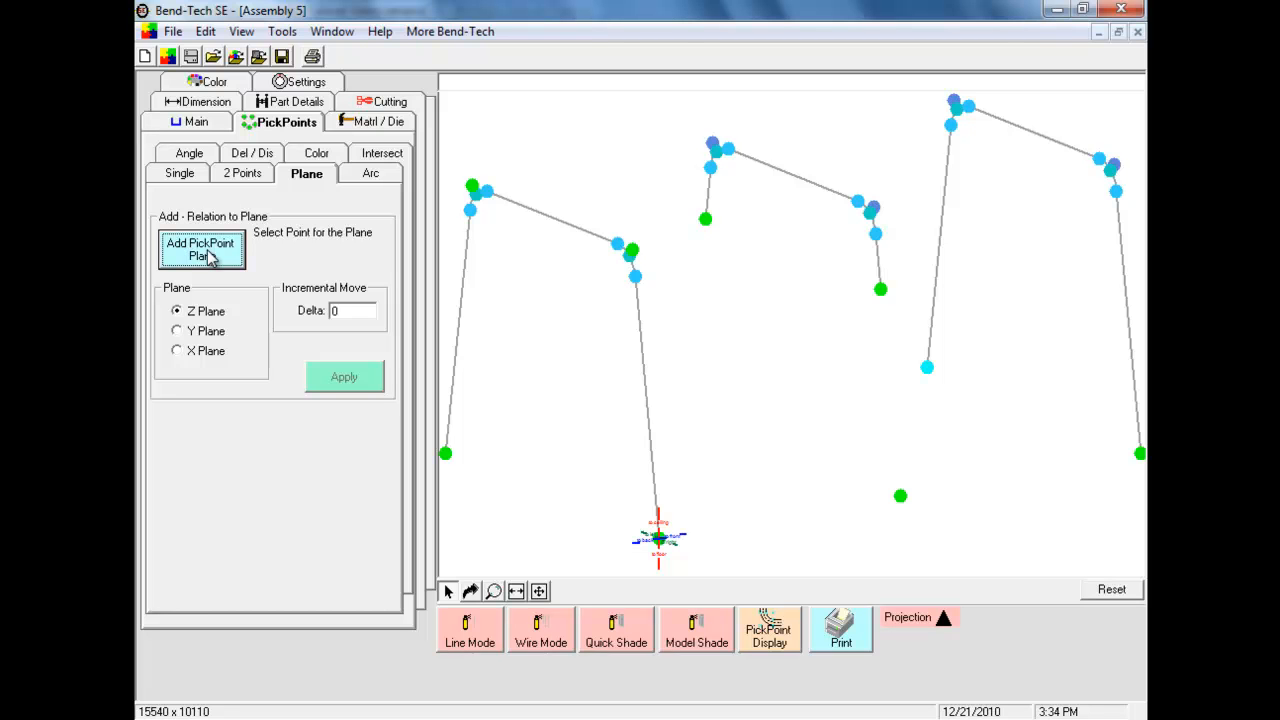
pyautogui.click(658, 538)
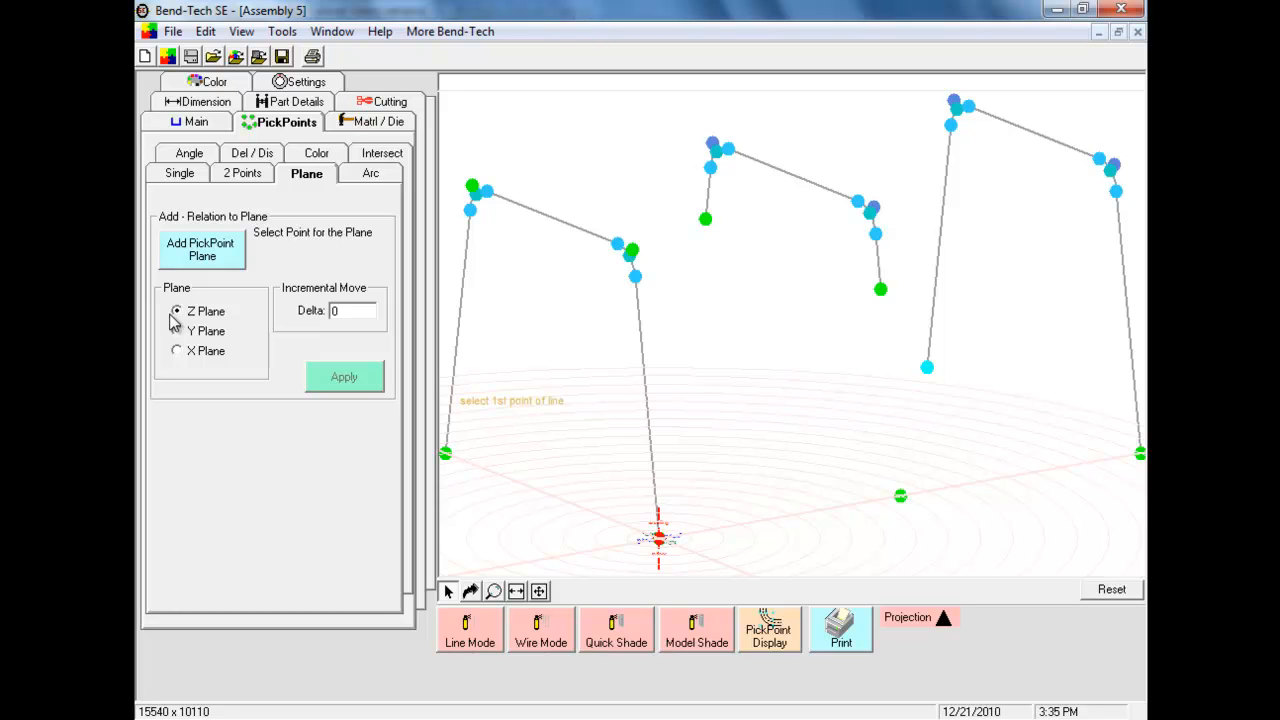
pyautogui.click(660, 541)
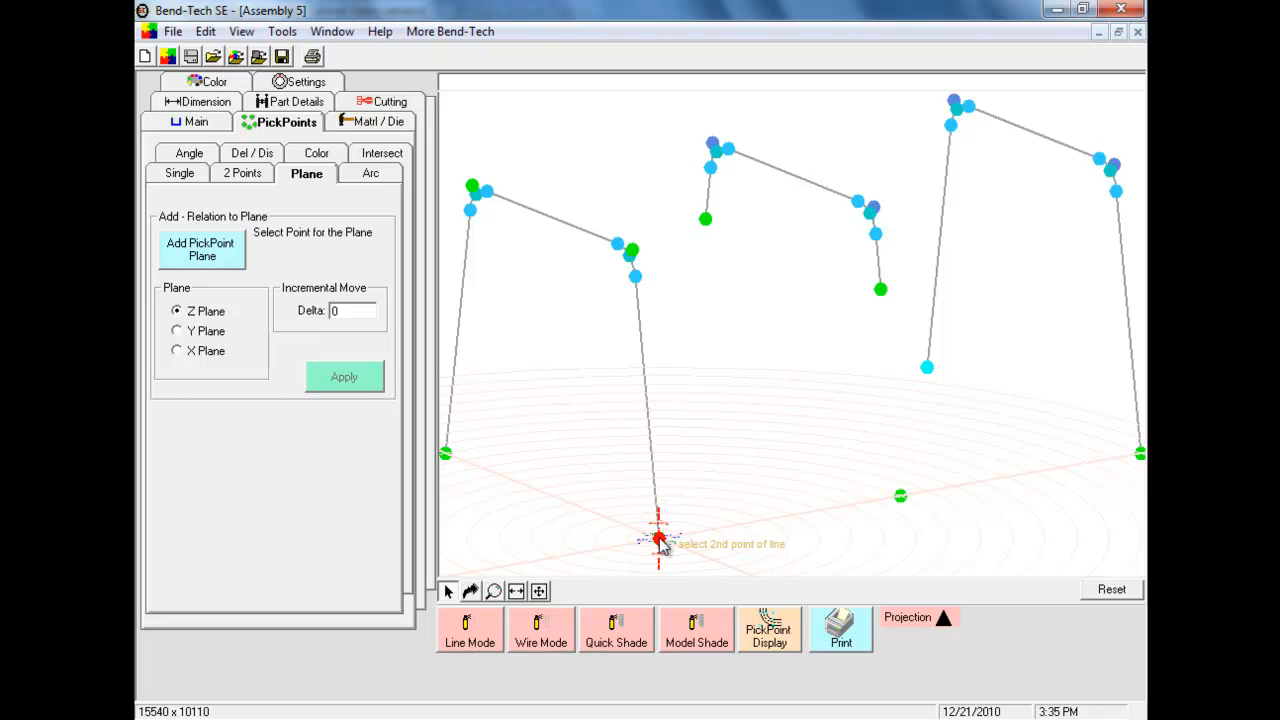
pyautogui.click(640, 286)
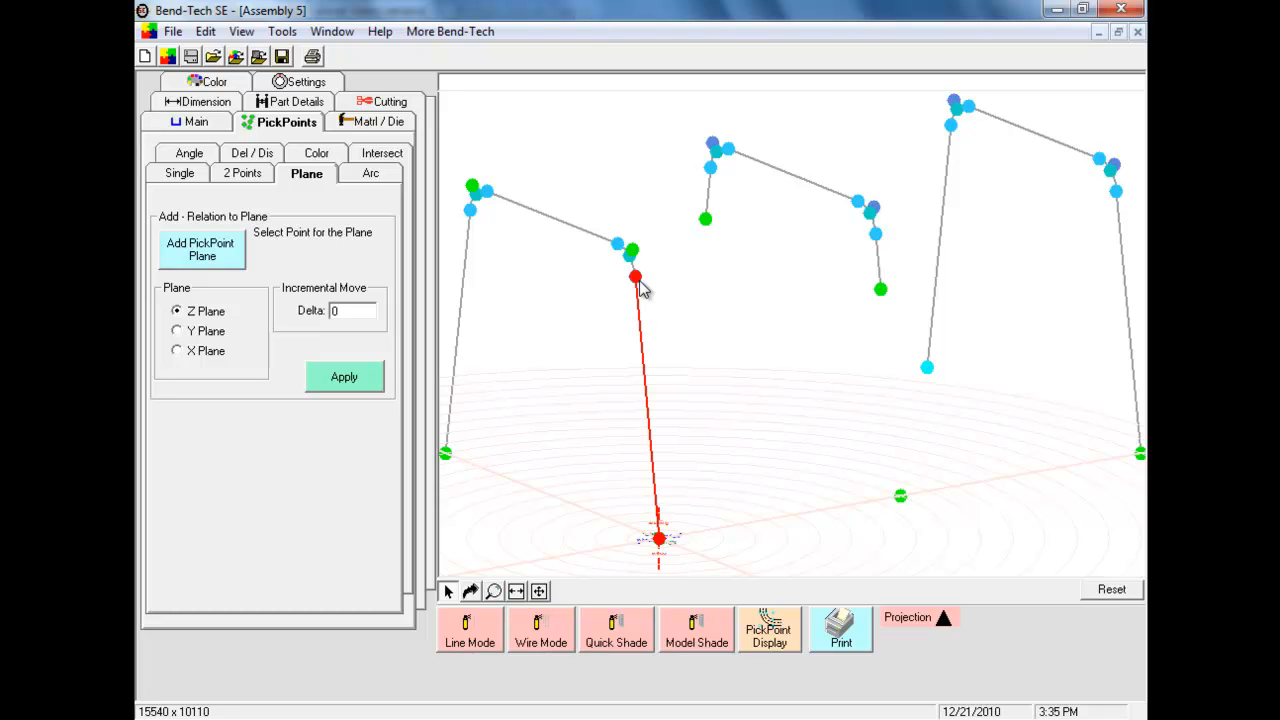
pyautogui.click(658, 538)
pyautogui.doubleClick(349, 311)
pyautogui.write('4')
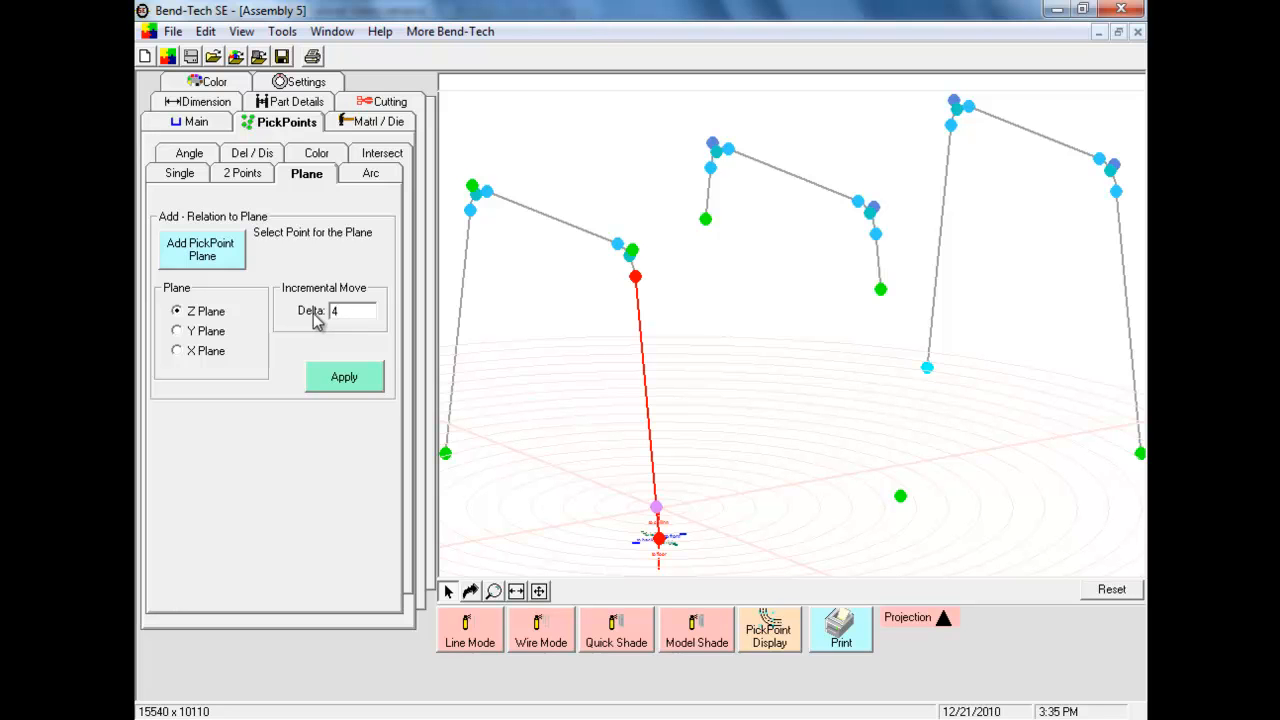
pyautogui.click(331, 389)
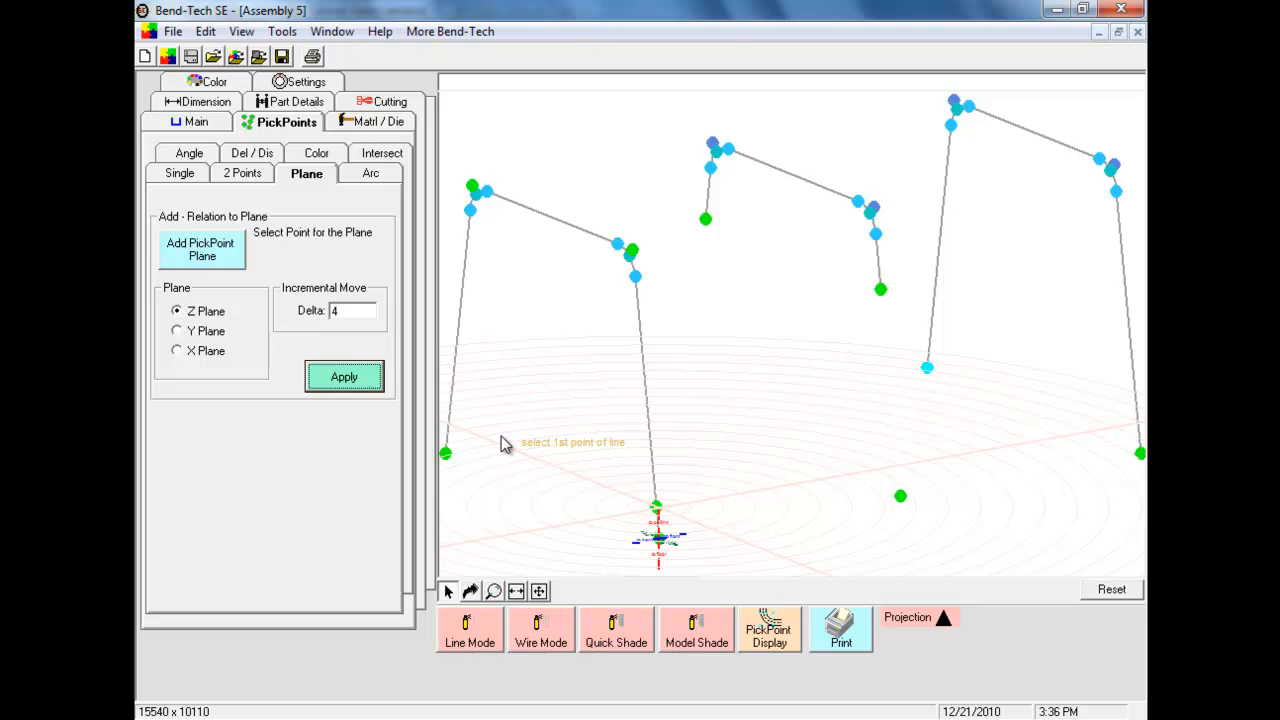
# Add PickPoints at the Z-plane offset of 4 on the other three legs of the two full-height hoops
pyautogui.click(445, 454)
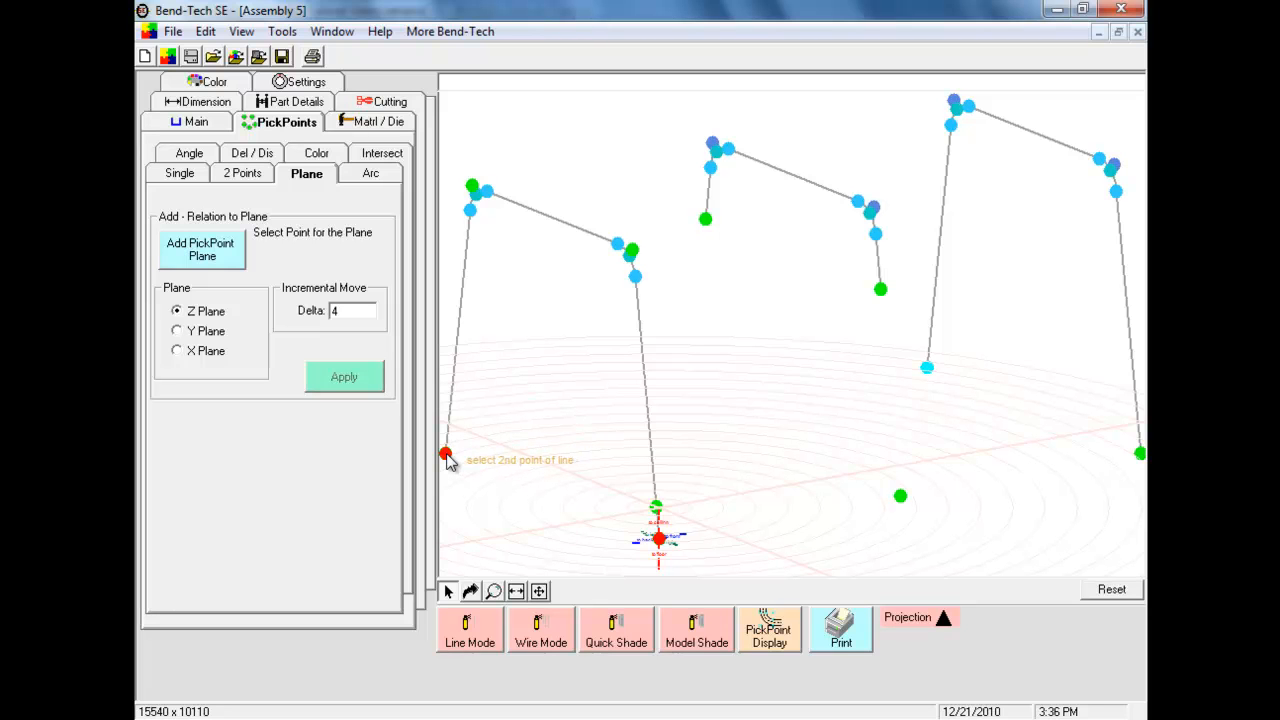
pyautogui.click(471, 210)
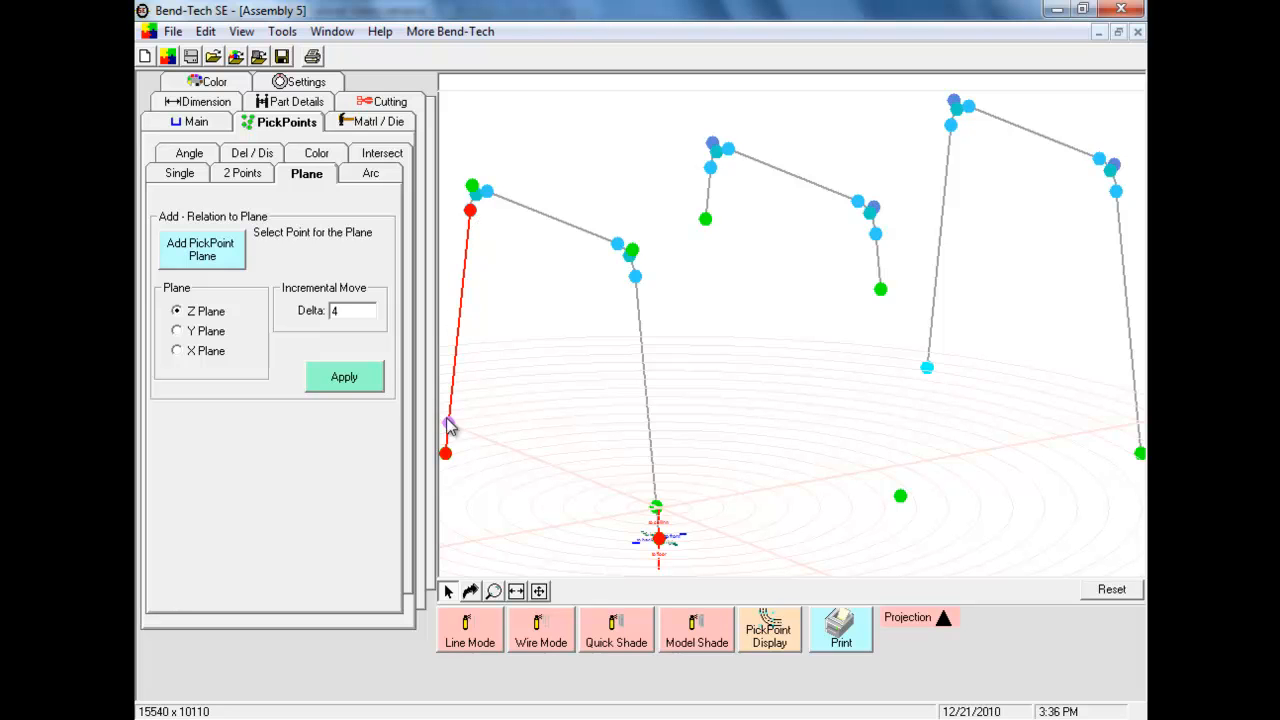
pyautogui.click(349, 381)
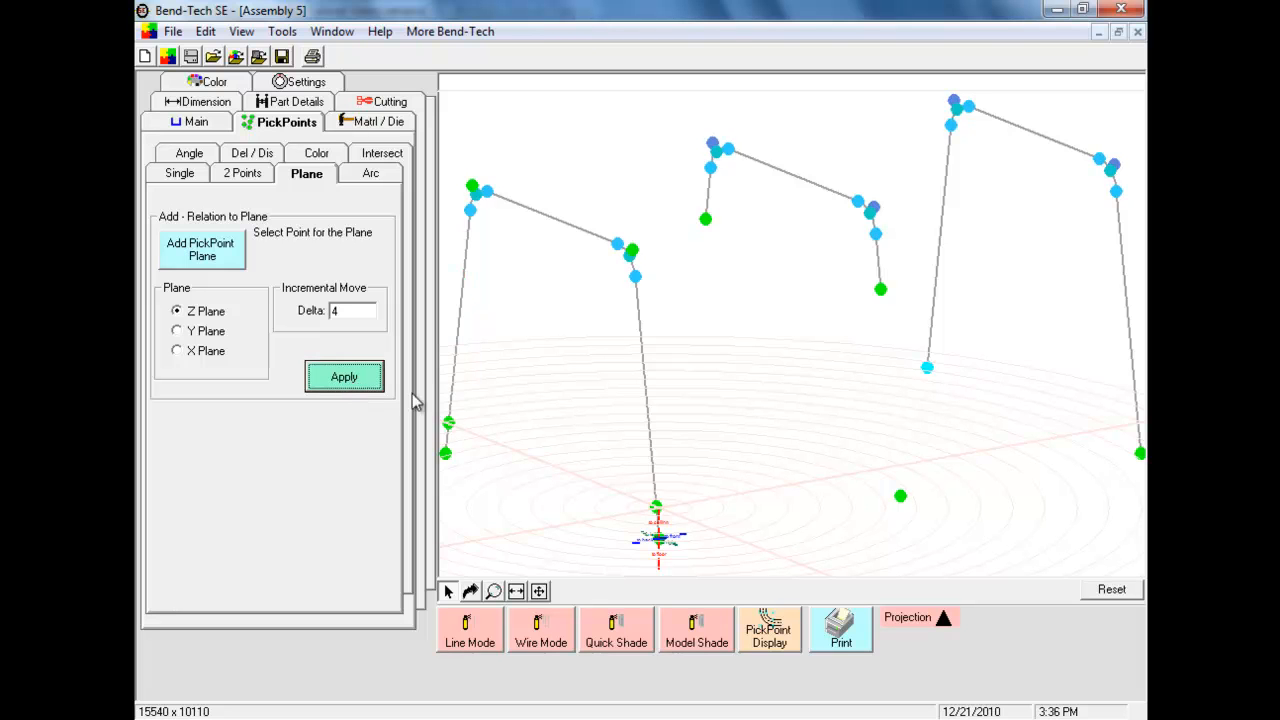
pyautogui.click(1140, 453)
pyautogui.click(1116, 191)
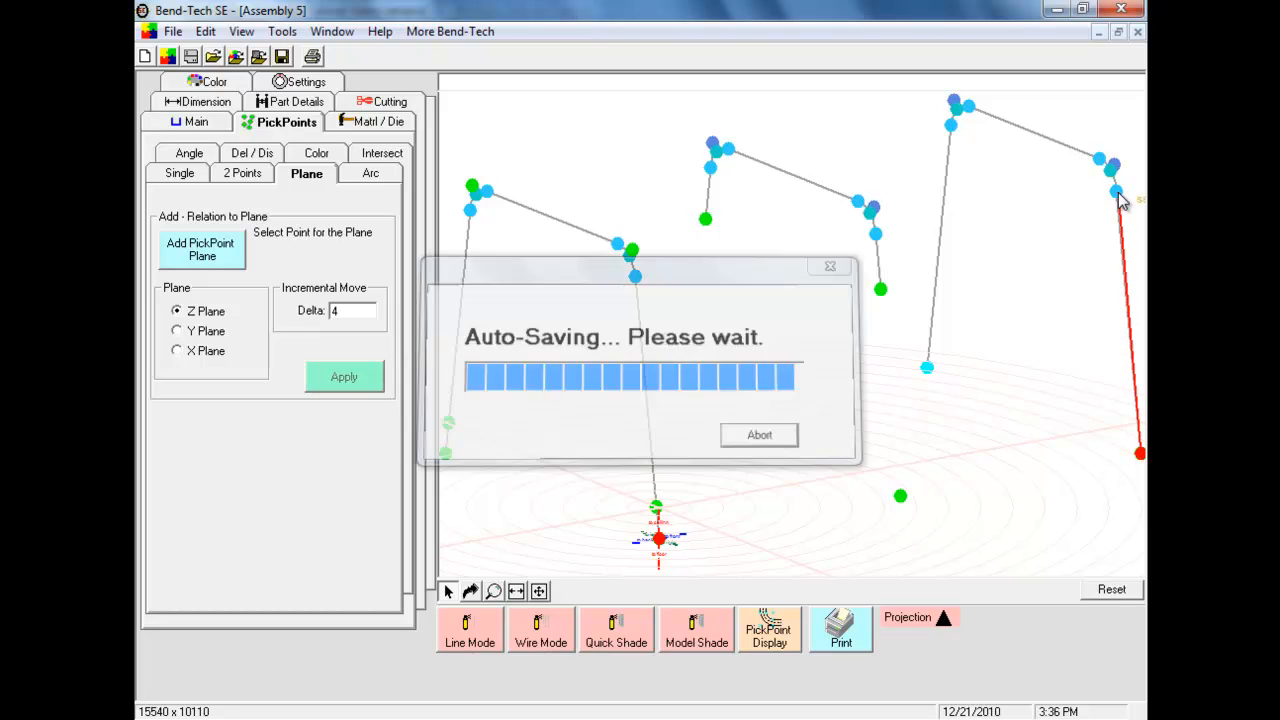
pyautogui.click(344, 377)
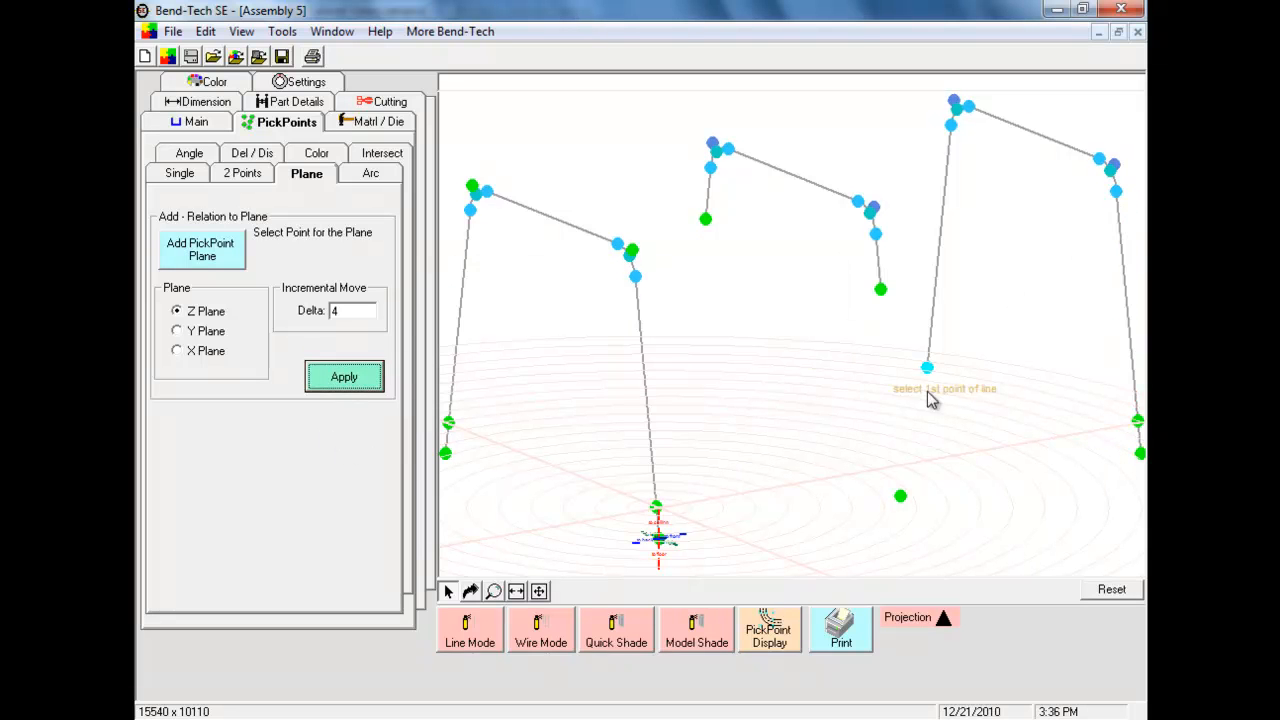
pyautogui.click(928, 367)
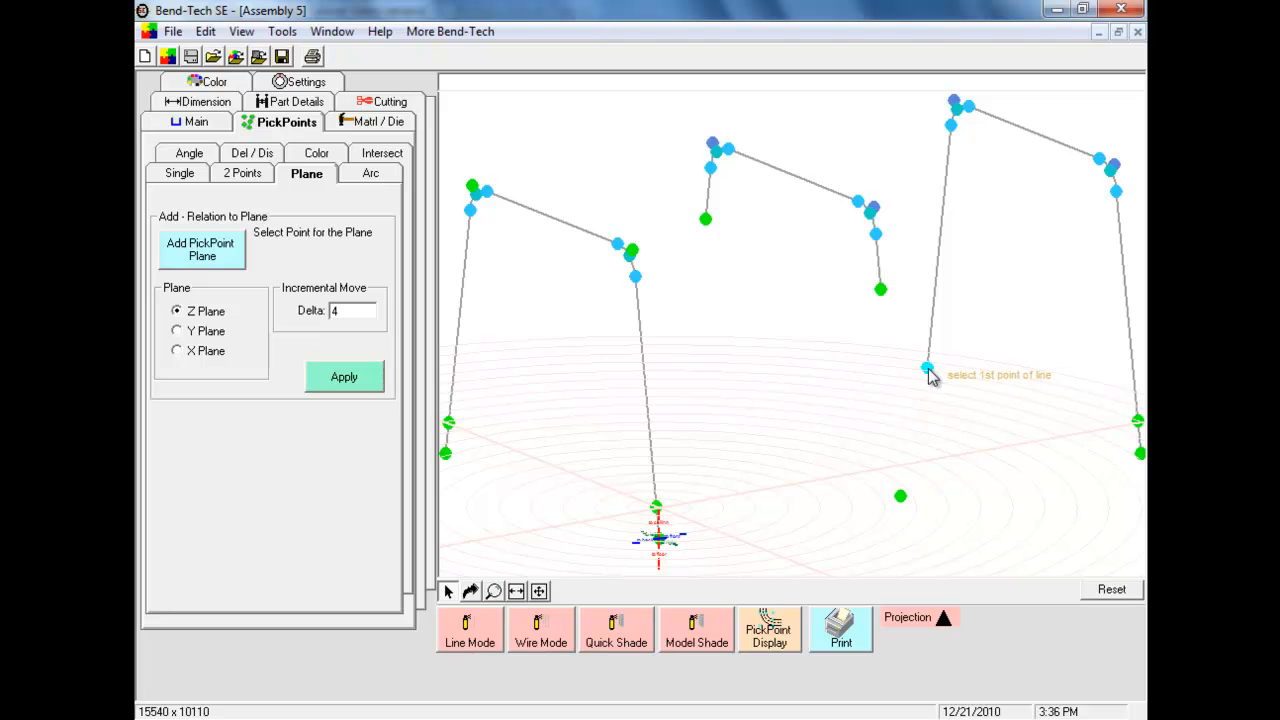
pyautogui.click(951, 125)
pyautogui.click(380, 377)
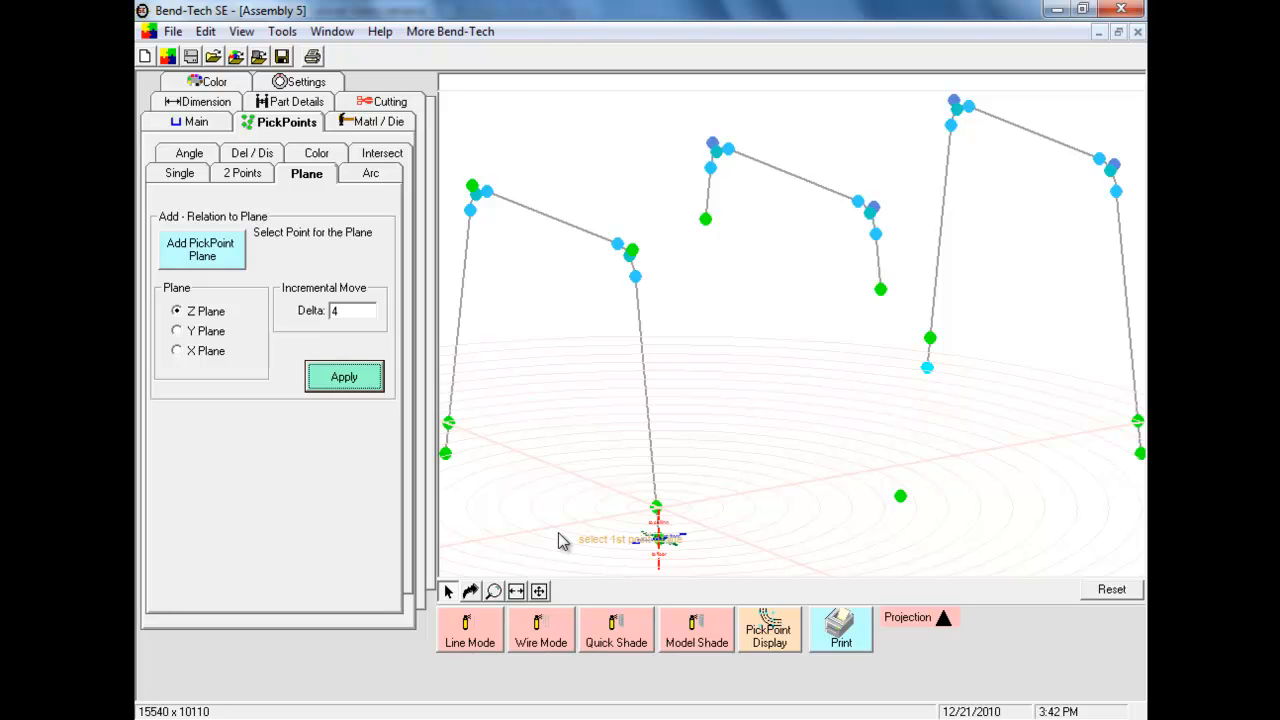
# Add two straight parts joining the lower PickPoints of the two full-height hoops, one along each side of the frame
pyautogui.click(204, 125)
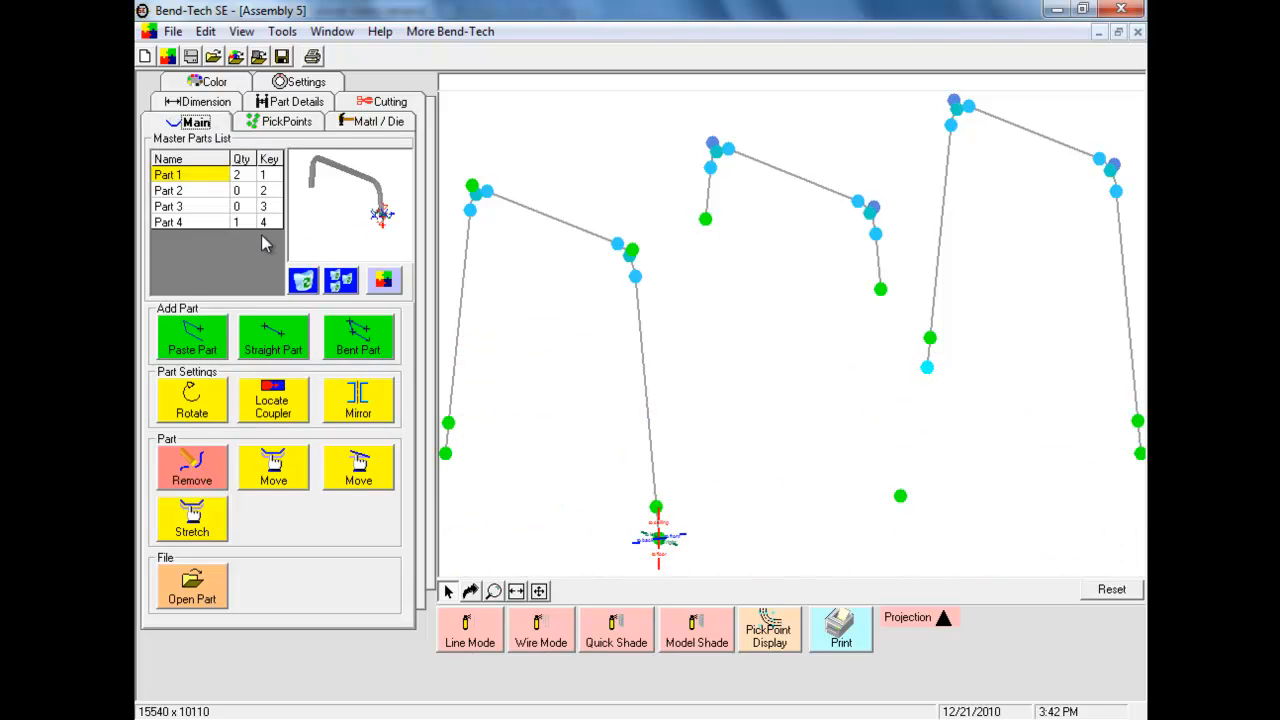
pyautogui.click(256, 350)
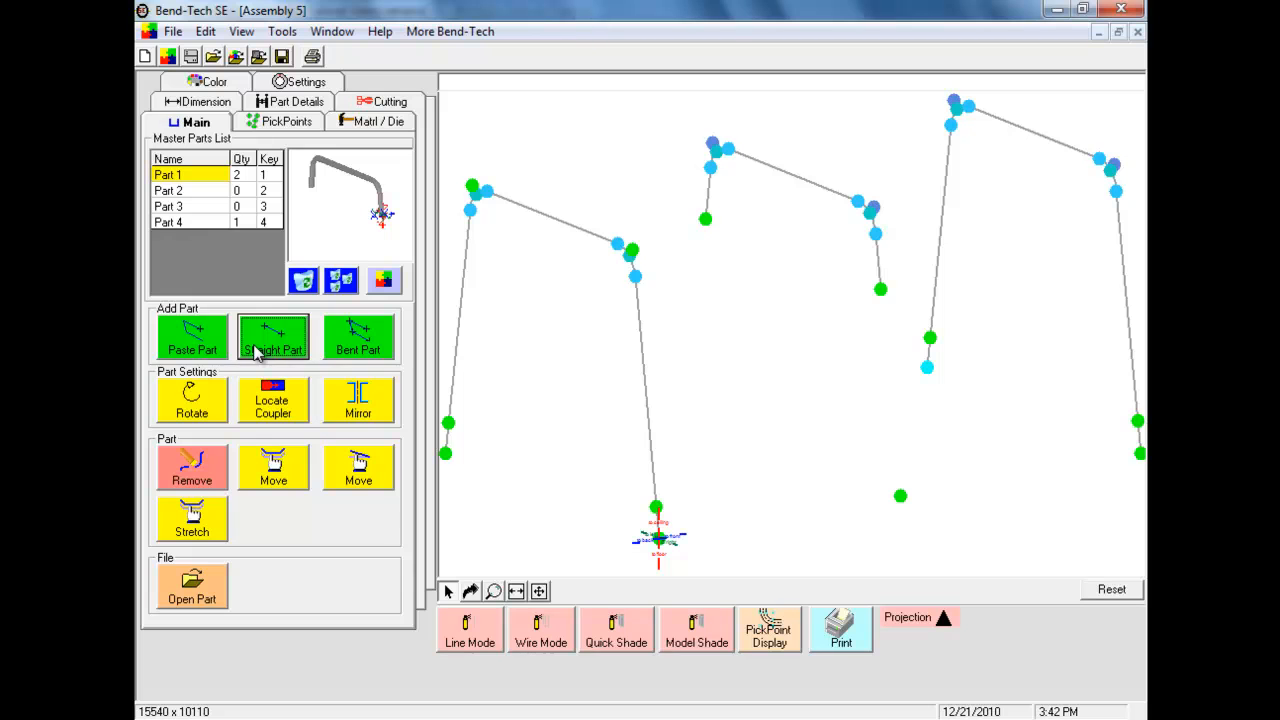
pyautogui.click(655, 507)
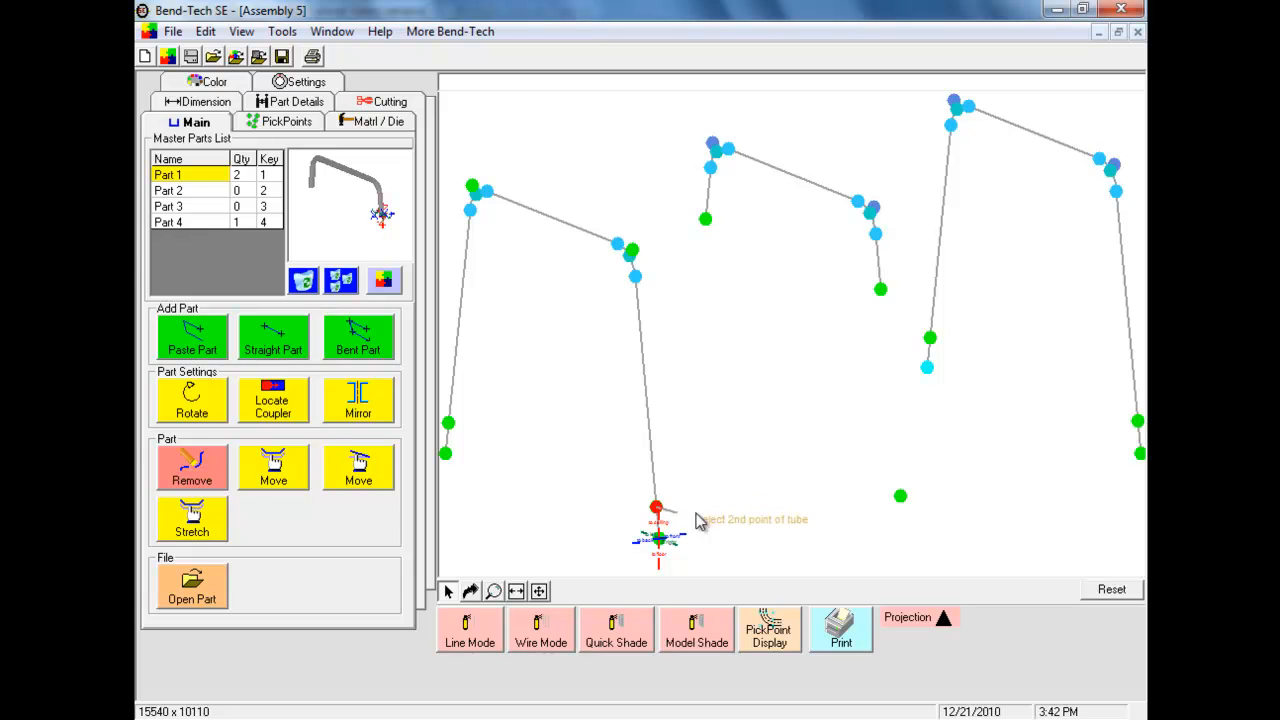
pyautogui.click(1138, 422)
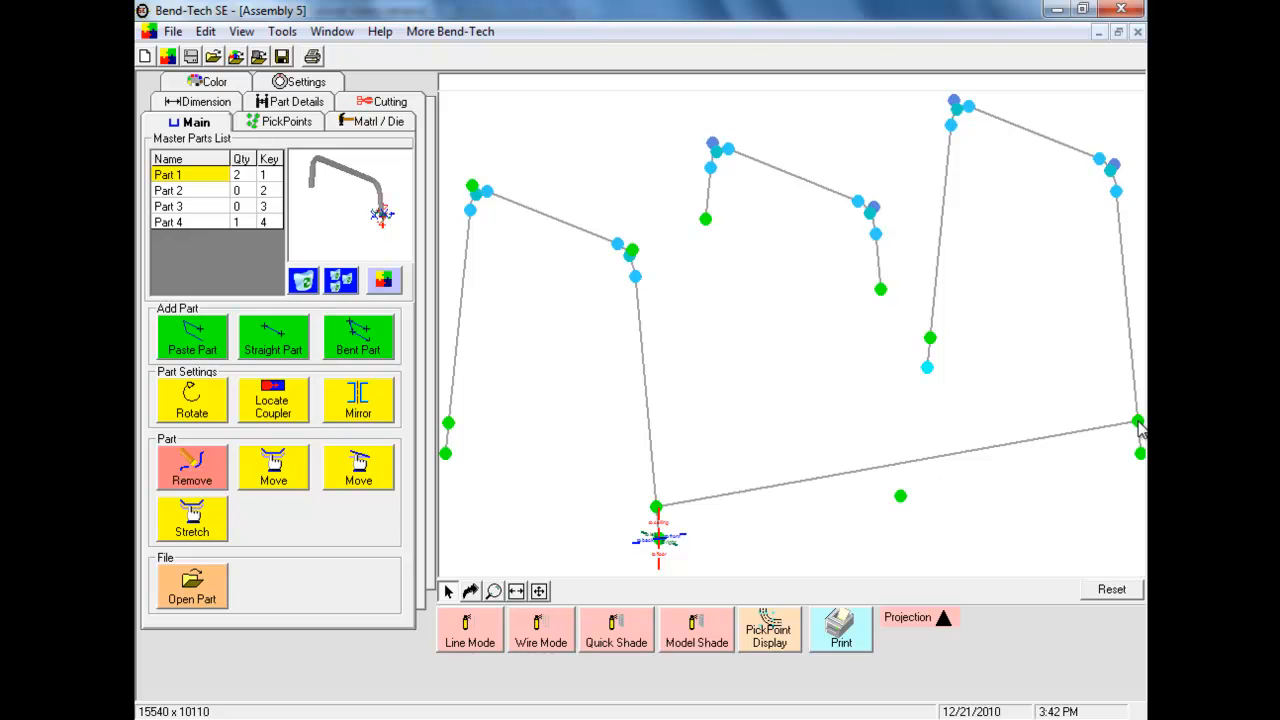
pyautogui.click(448, 422)
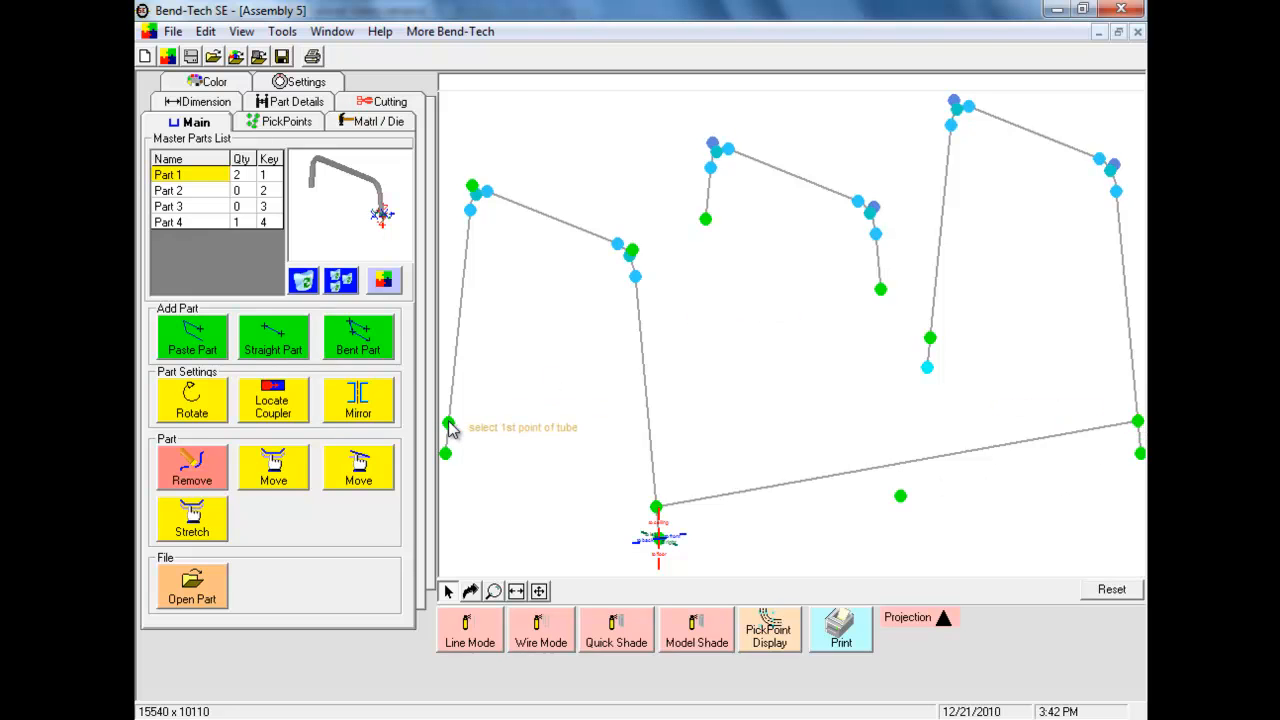
pyautogui.click(930, 339)
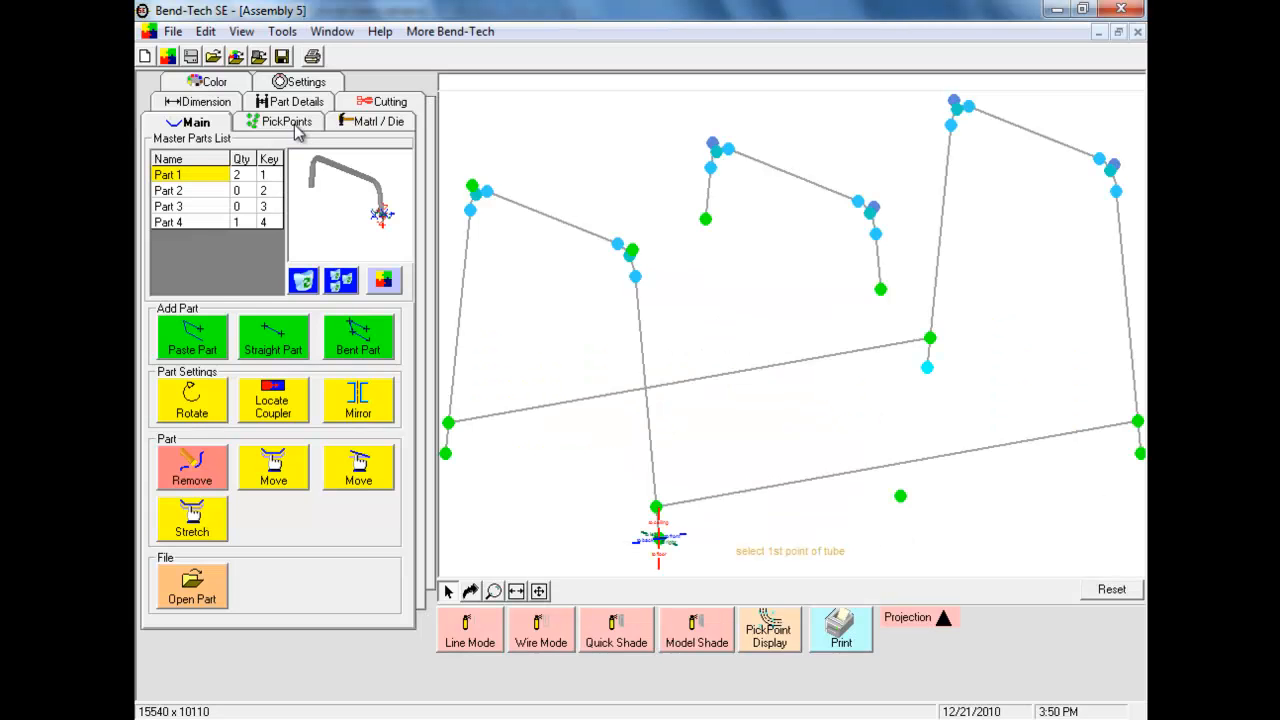
# Add a PickPoint on the hoop leg rising from the origin, using the Z plane through the origin with a delta of 12
pyautogui.click(295, 127)
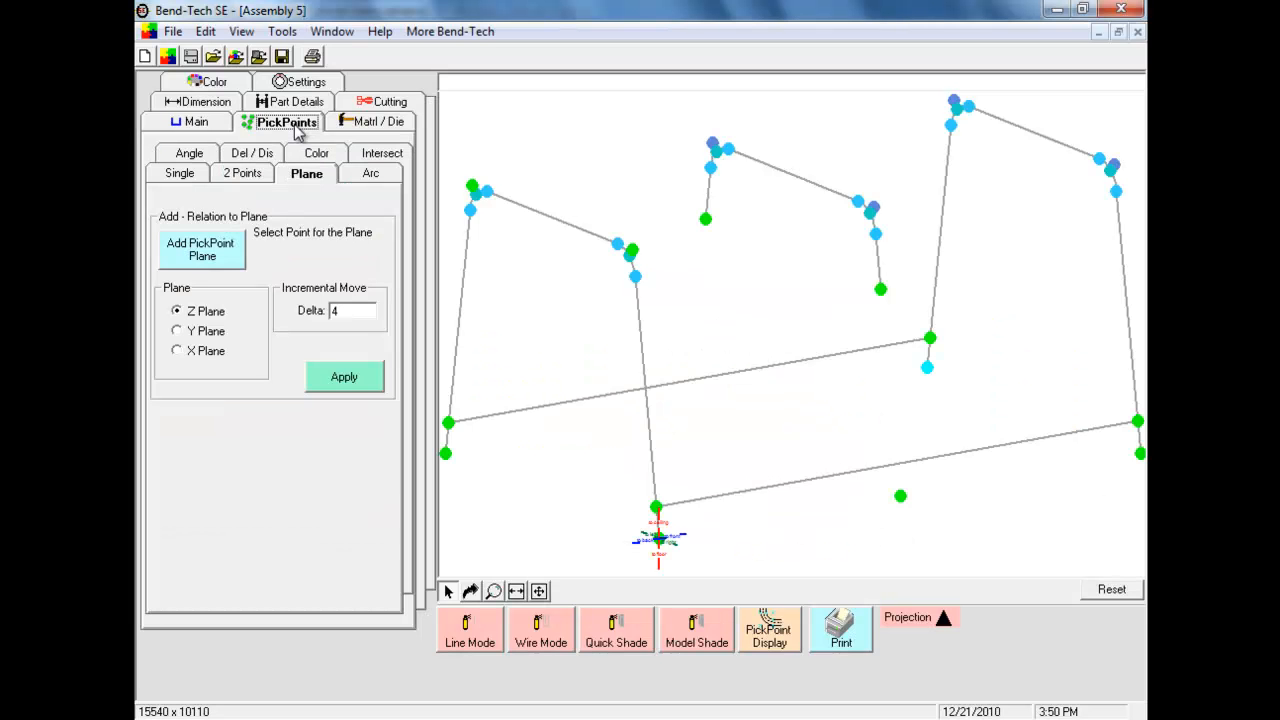
pyautogui.click(297, 176)
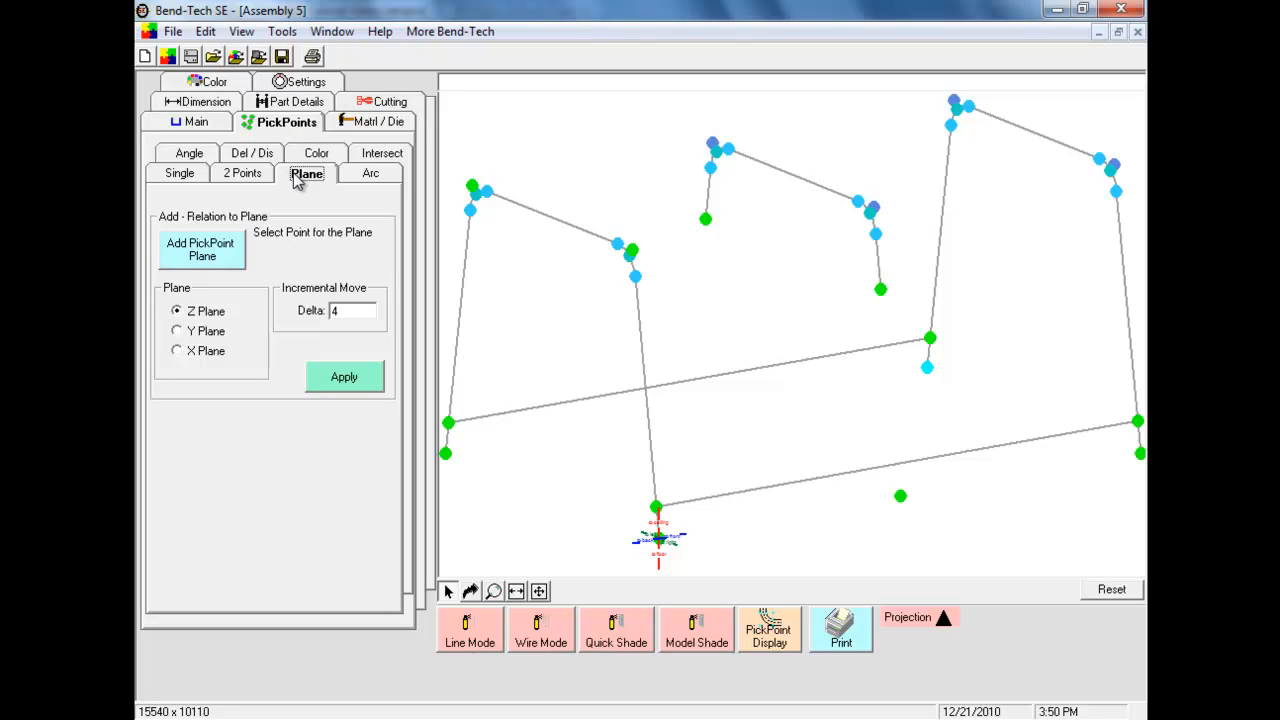
pyautogui.click(220, 256)
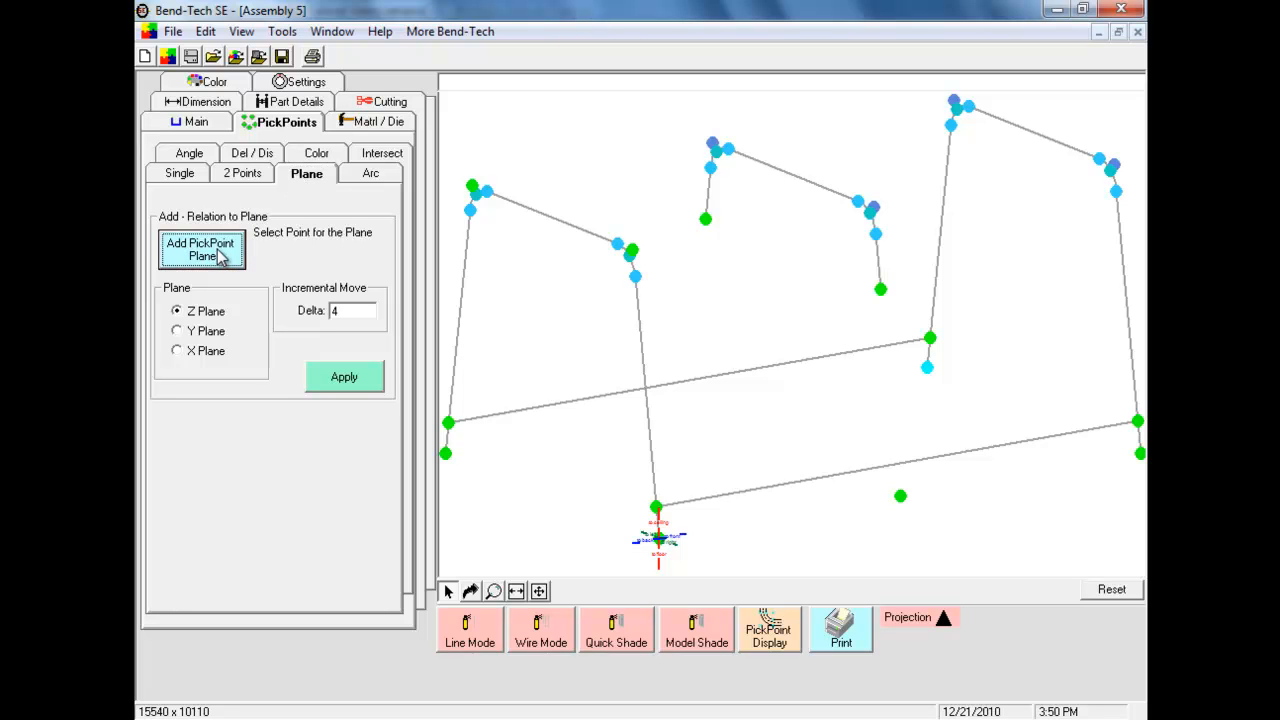
pyautogui.click(658, 540)
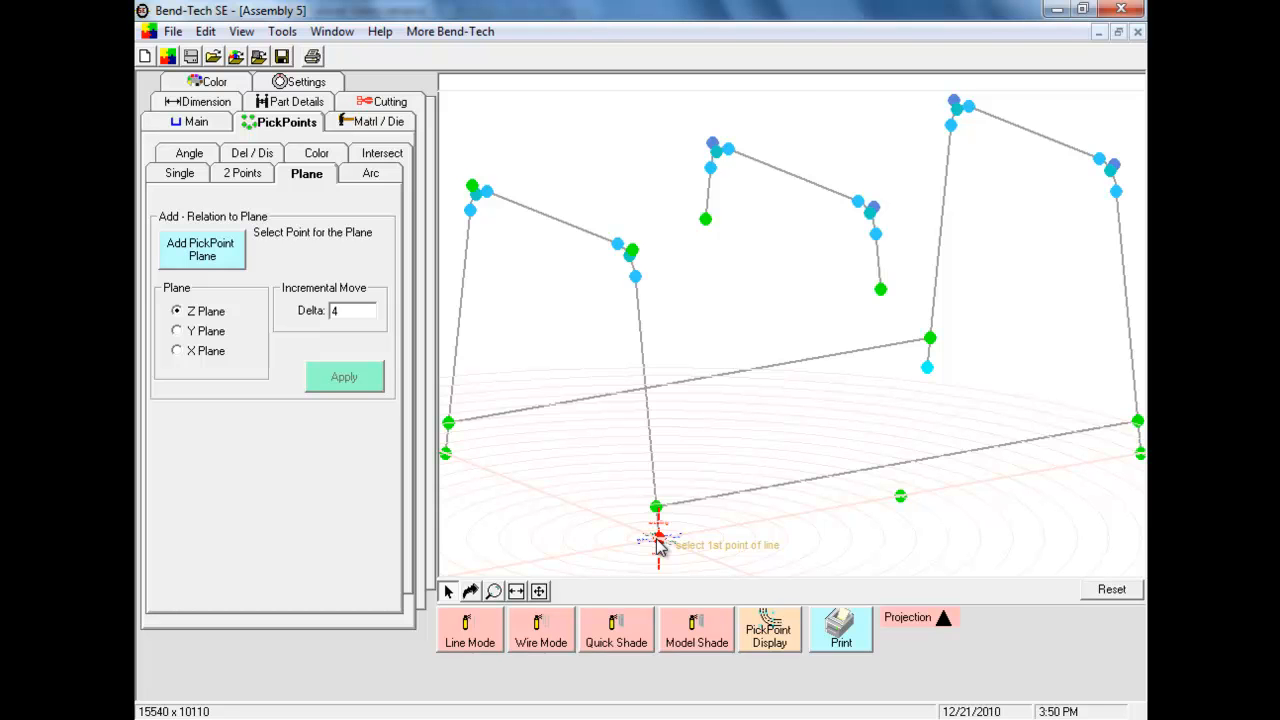
pyautogui.click(659, 541)
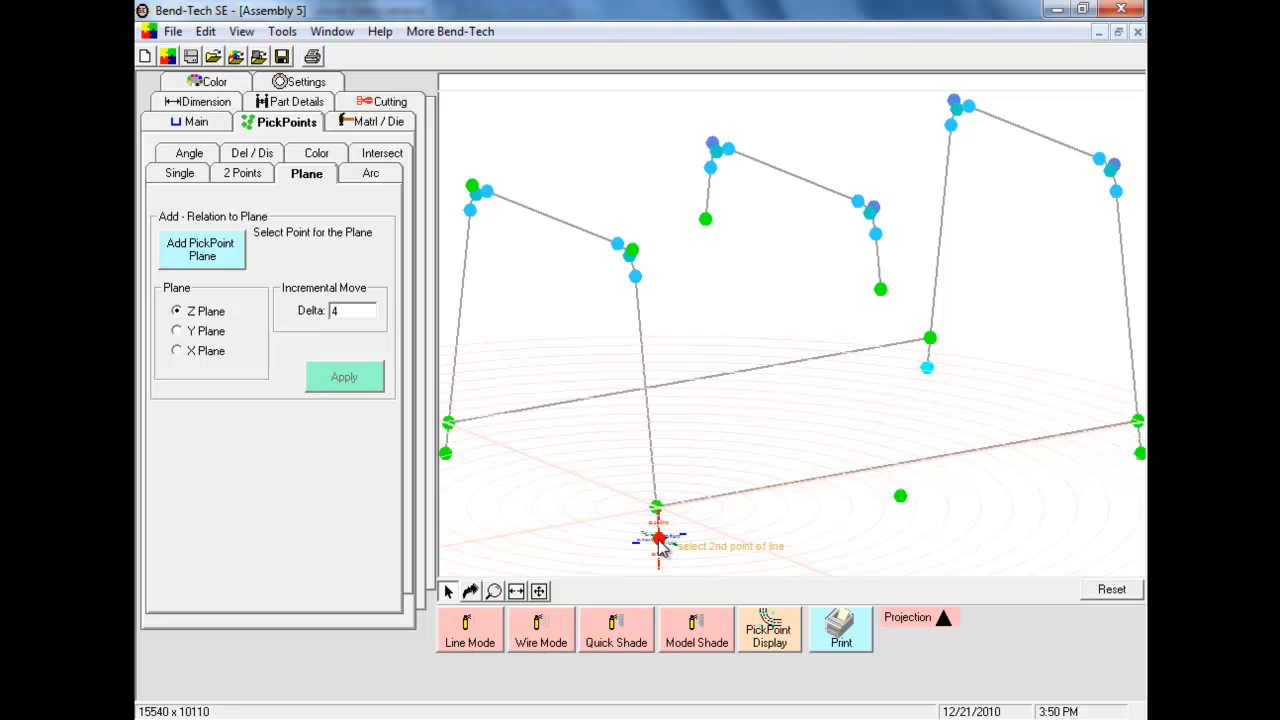
pyautogui.click(636, 277)
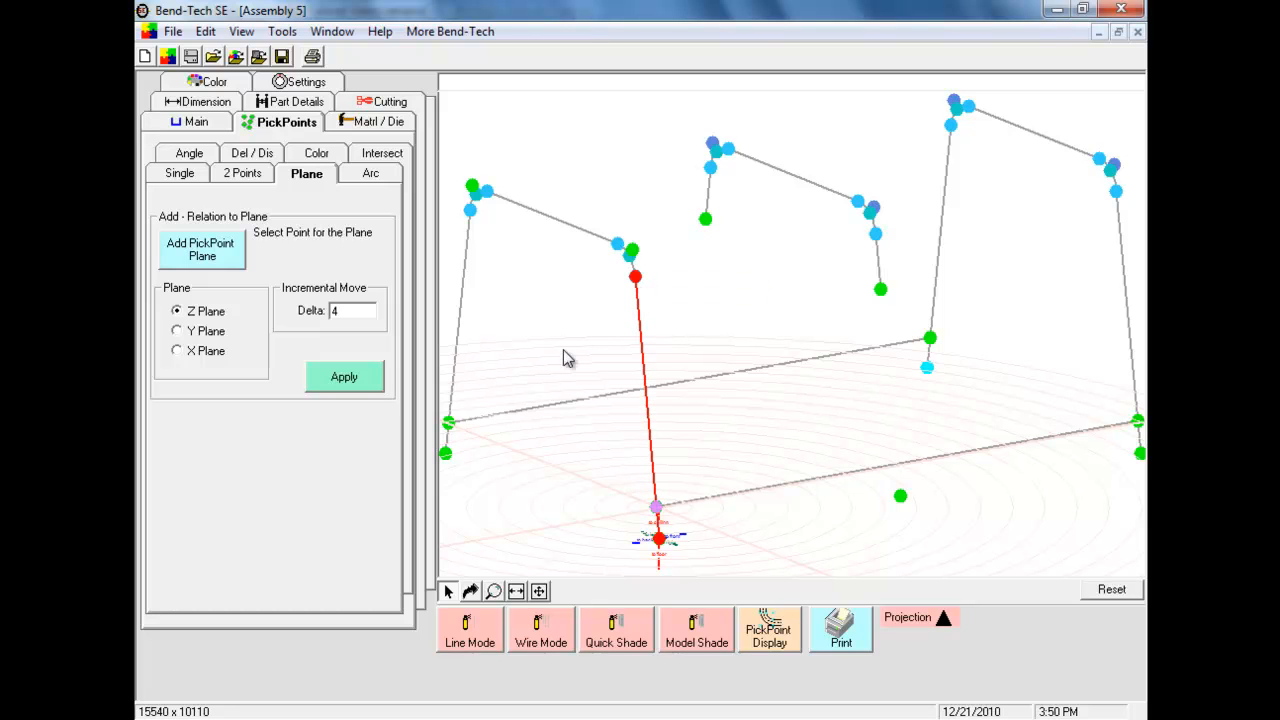
pyautogui.write('12')
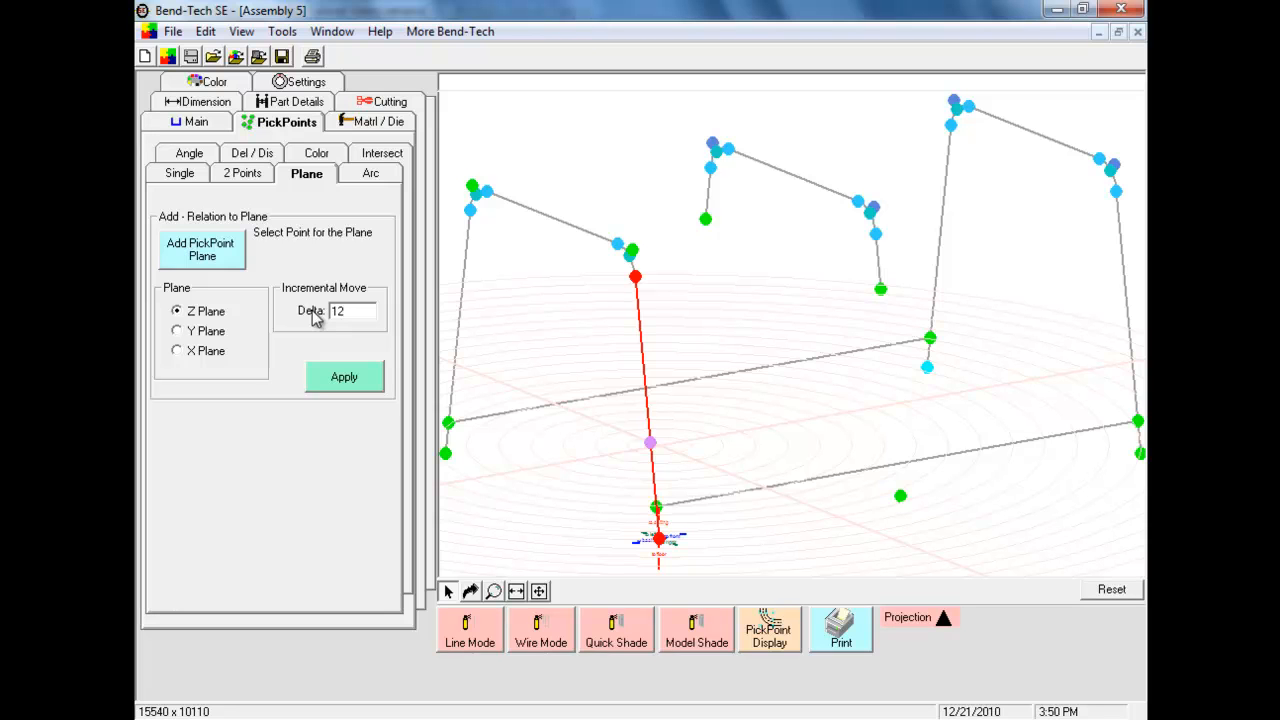
pyautogui.click(346, 391)
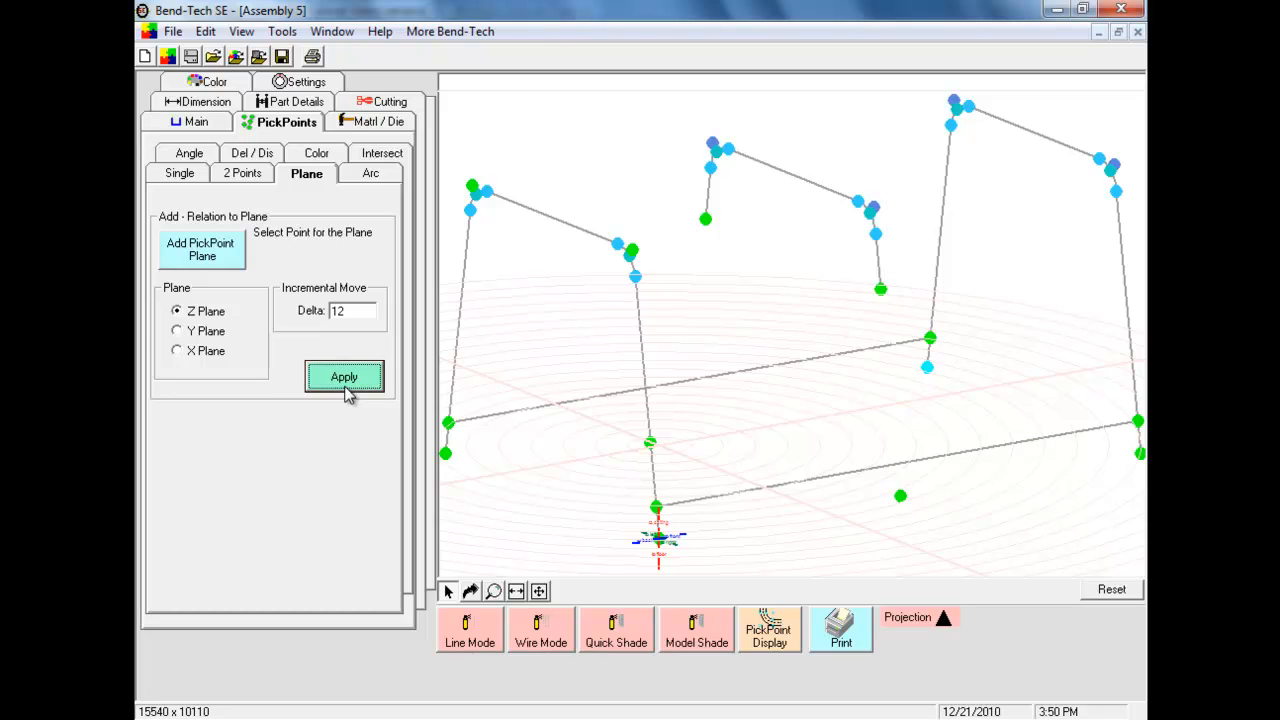
# Add PickPoints at the Z-plane offset of 12 on the other three legs of the two full-height hoops
pyautogui.click(446, 454)
pyautogui.click(470, 210)
pyautogui.click(340, 376)
pyautogui.click(1116, 191)
pyautogui.click(368, 374)
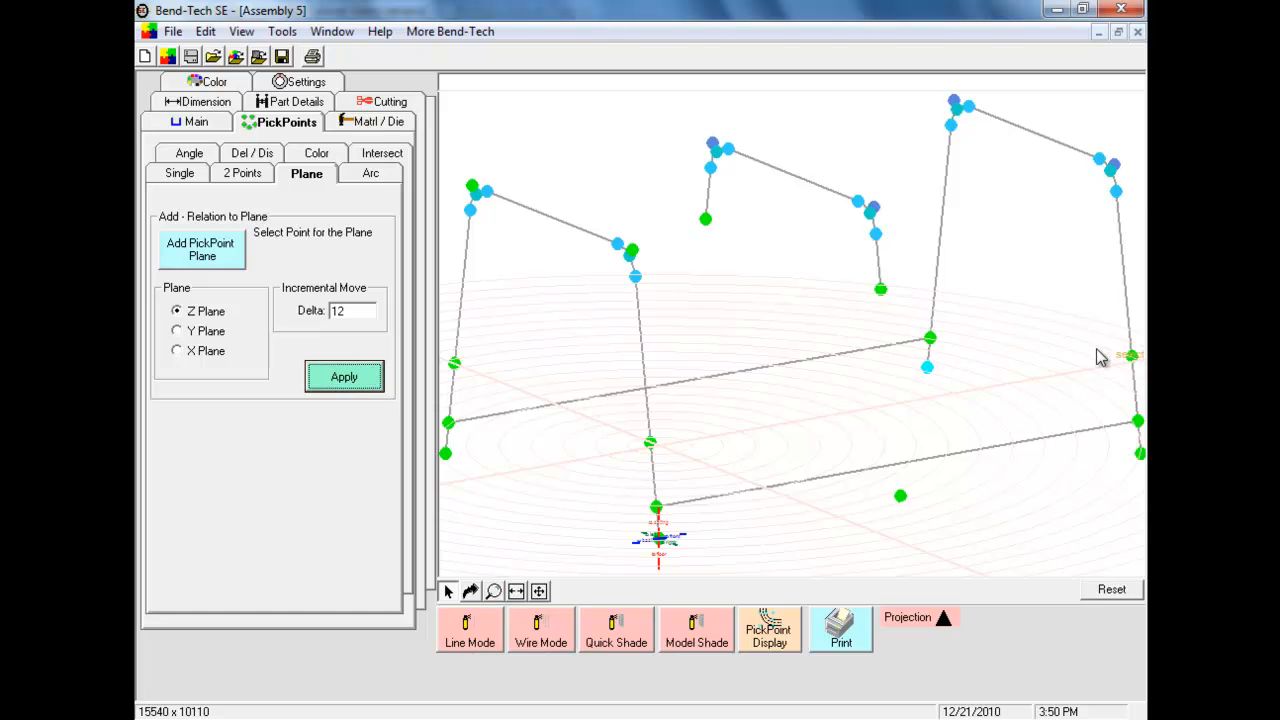
pyautogui.click(927, 367)
pyautogui.click(950, 125)
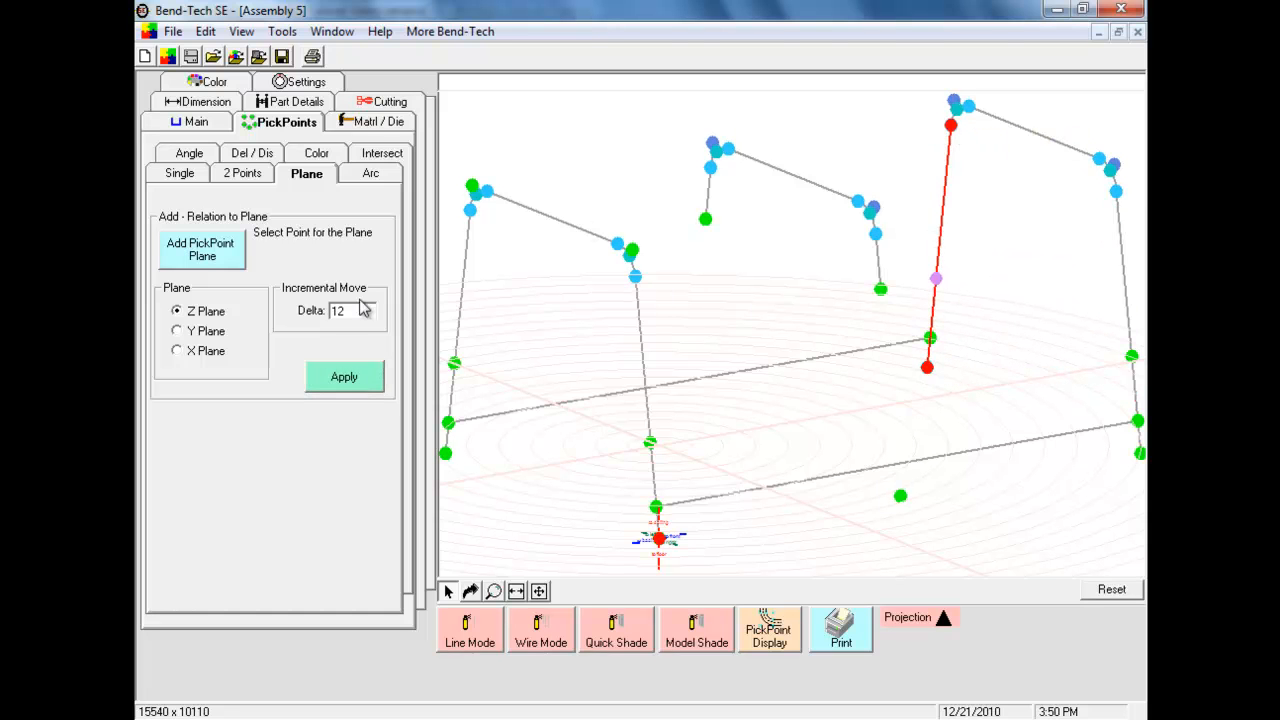
pyautogui.click(343, 376)
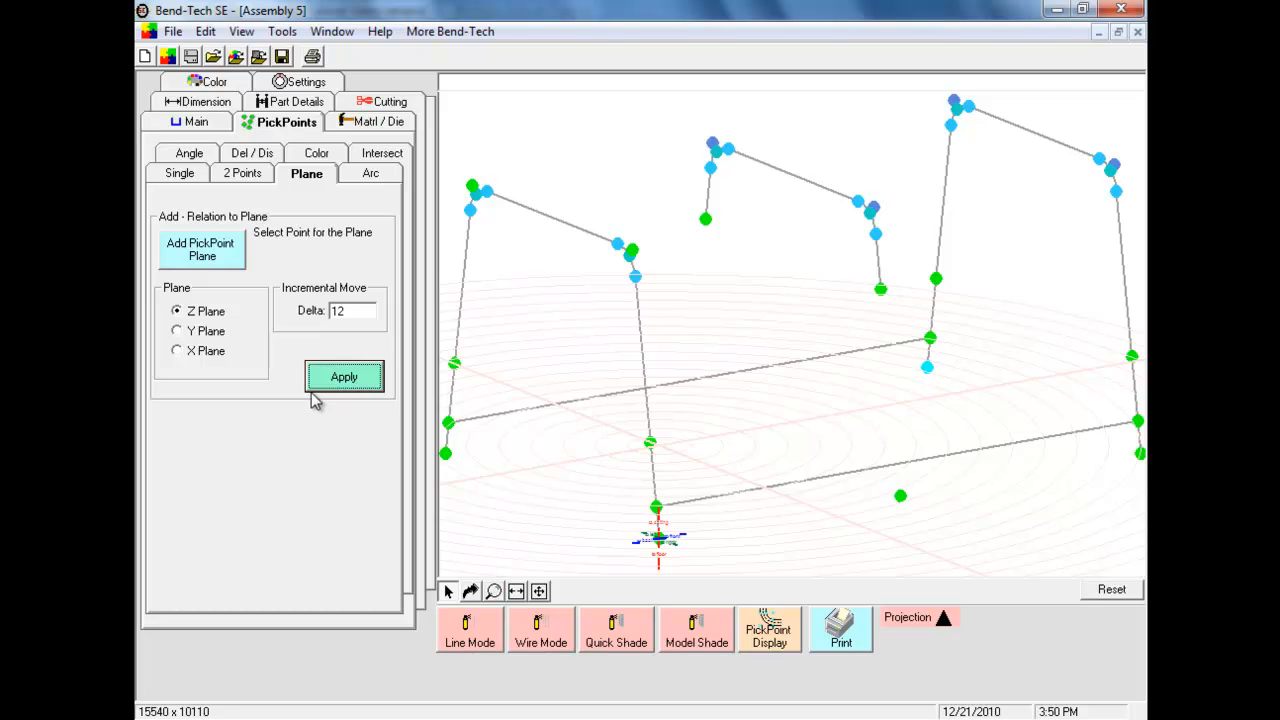
# Set the Z-plane delta to 26, add a PickPoint on each leg of the short middle hoop, and return to the part tools
pyautogui.moveTo(357, 312); pyautogui.dragTo(312, 311)
pyautogui.write('26')
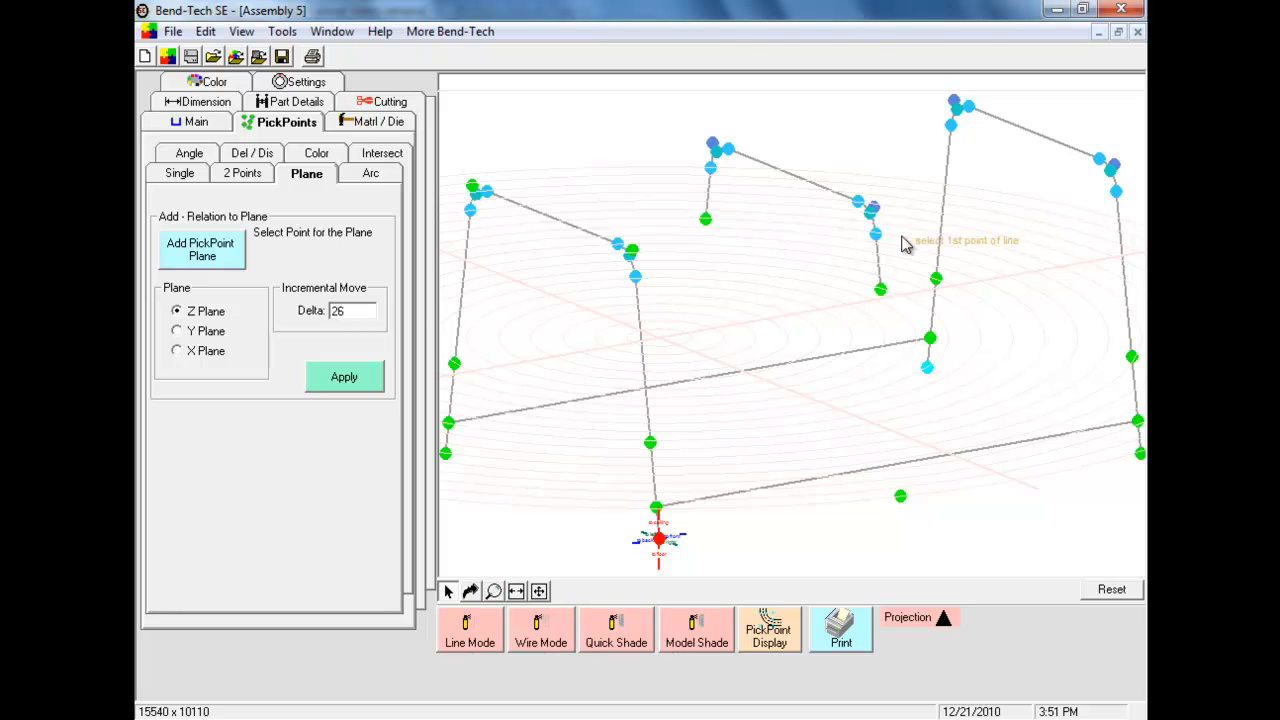
pyautogui.click(880, 289)
pyautogui.click(876, 234)
pyautogui.click(358, 376)
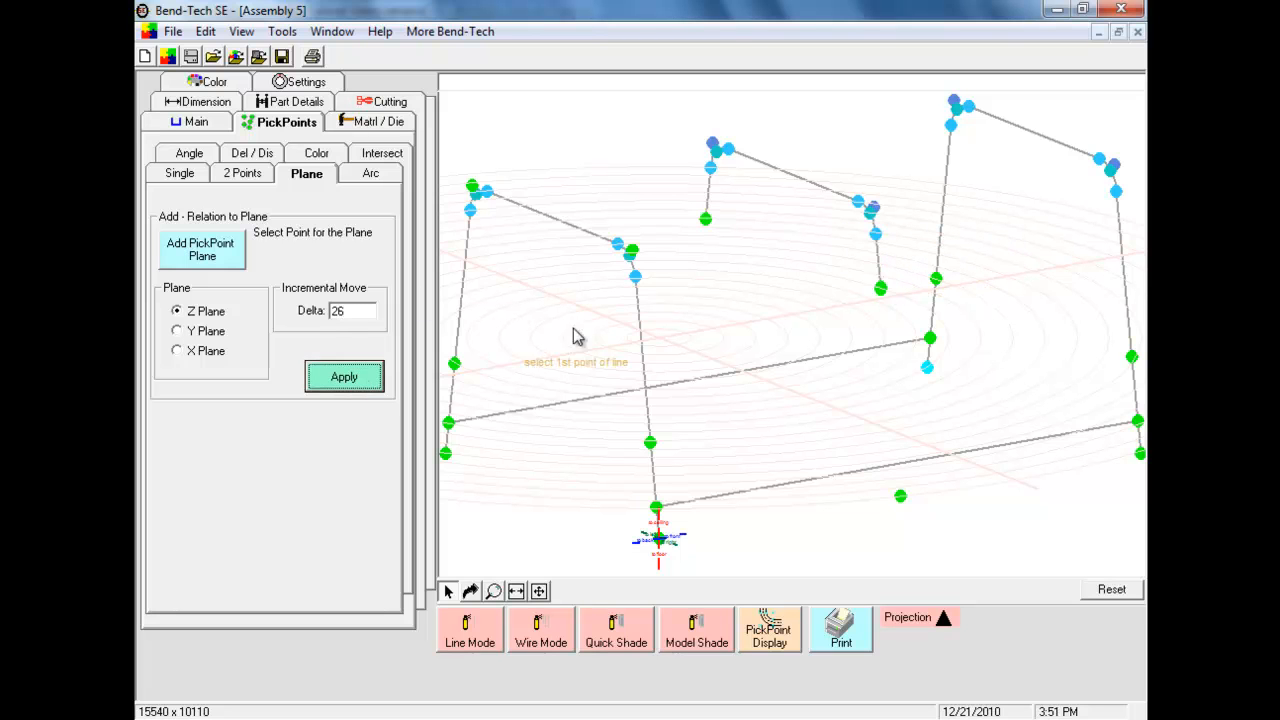
pyautogui.click(706, 217)
pyautogui.click(711, 168)
pyautogui.click(340, 377)
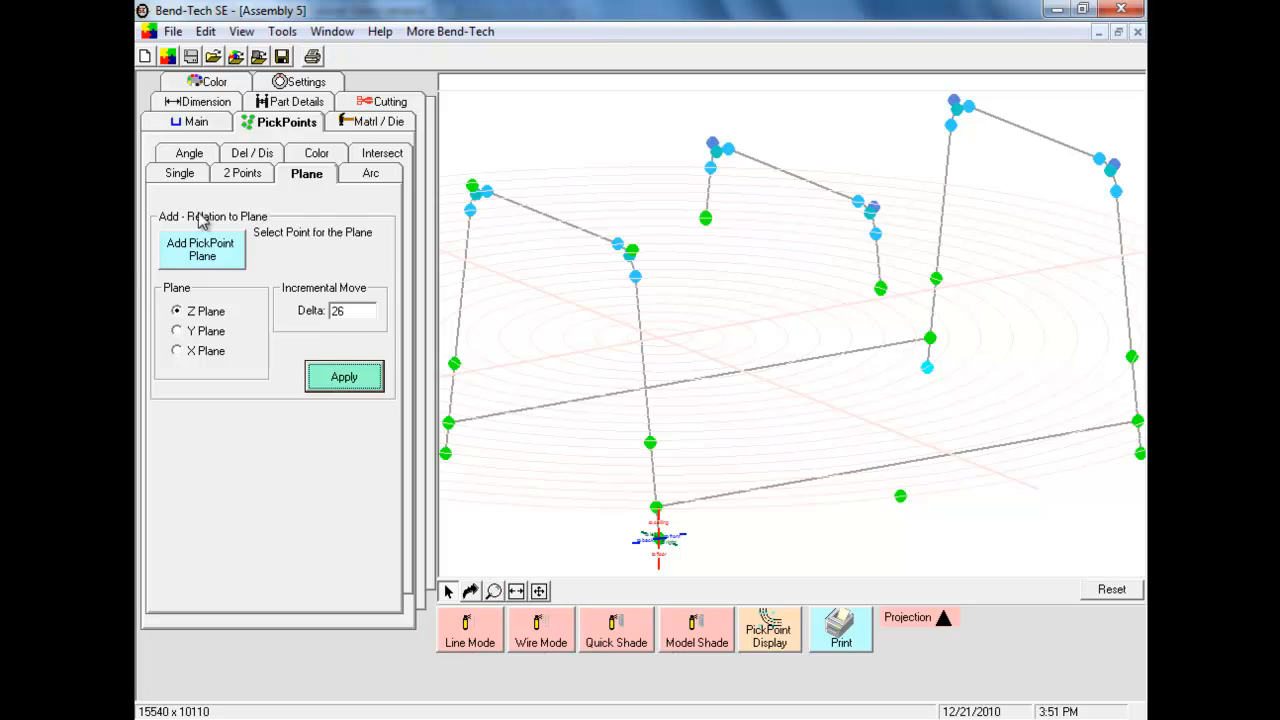
pyautogui.click(205, 123)
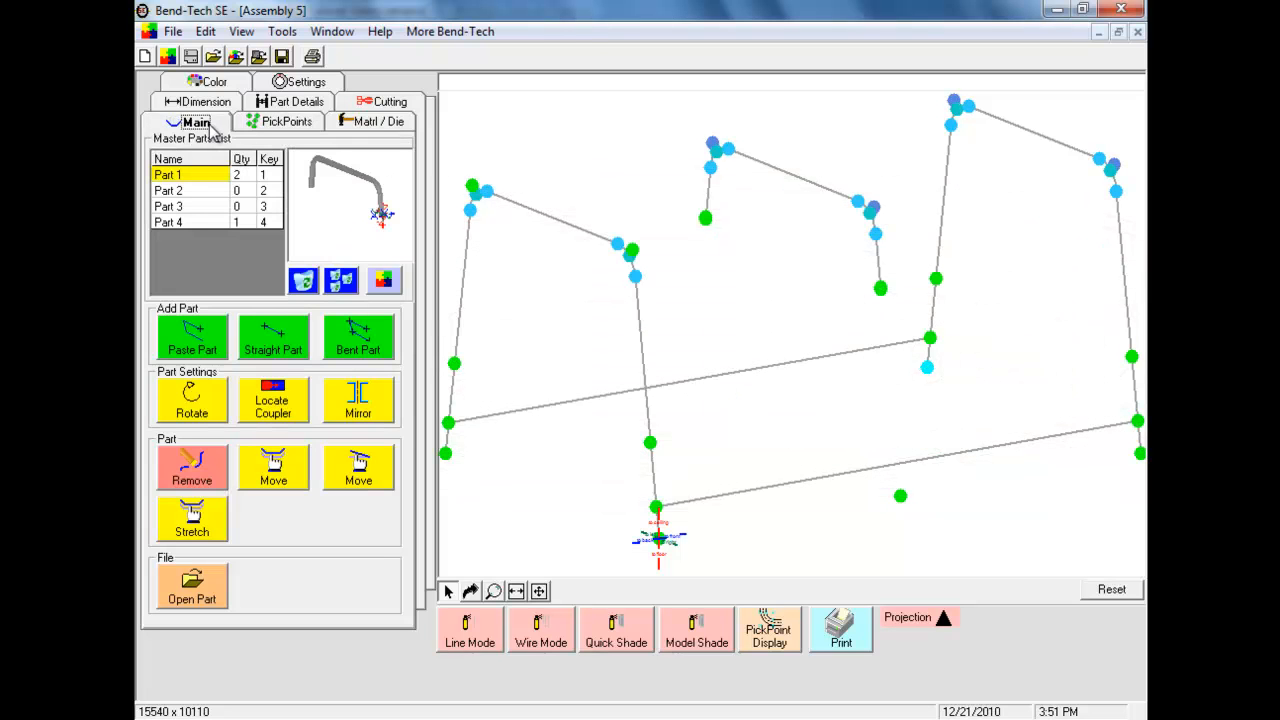
# Add two straight parts from the middle hoop's leg opposite the origin side to the upper PickPoints on the full-height hoops' legs on that side
pyautogui.click(268, 335)
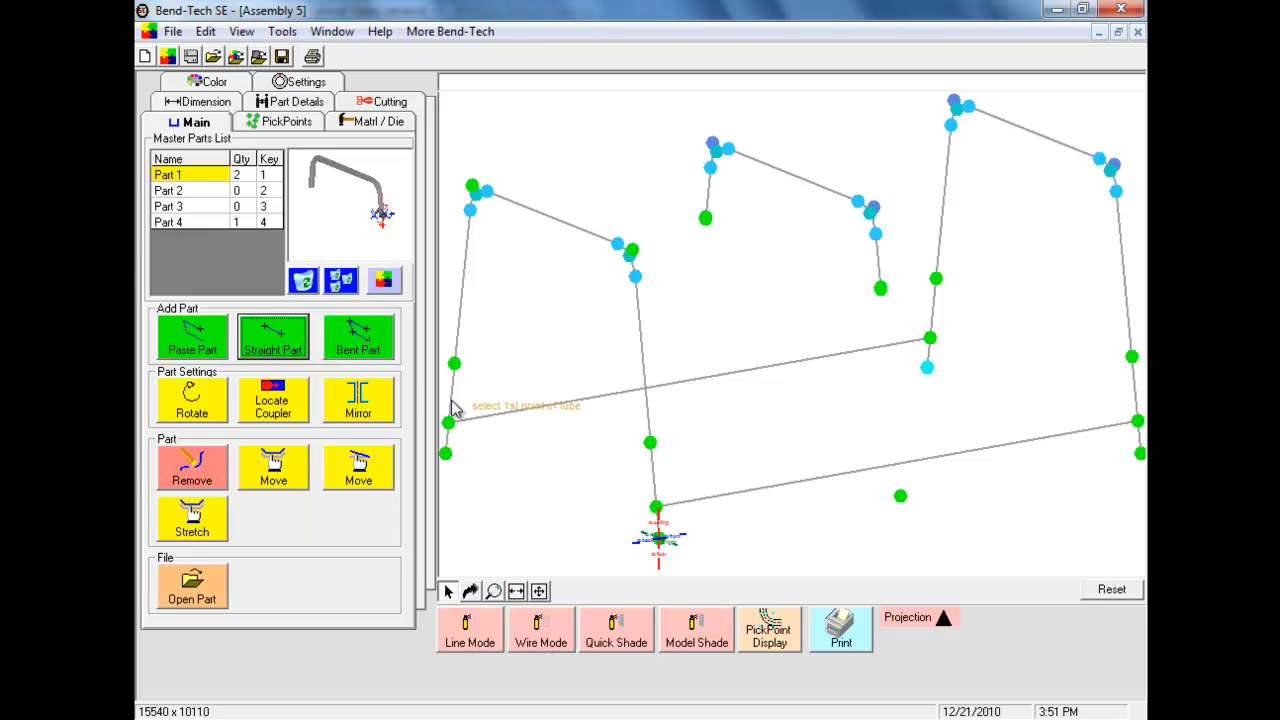
pyautogui.click(454, 364)
pyautogui.click(705, 218)
pyautogui.click(936, 278)
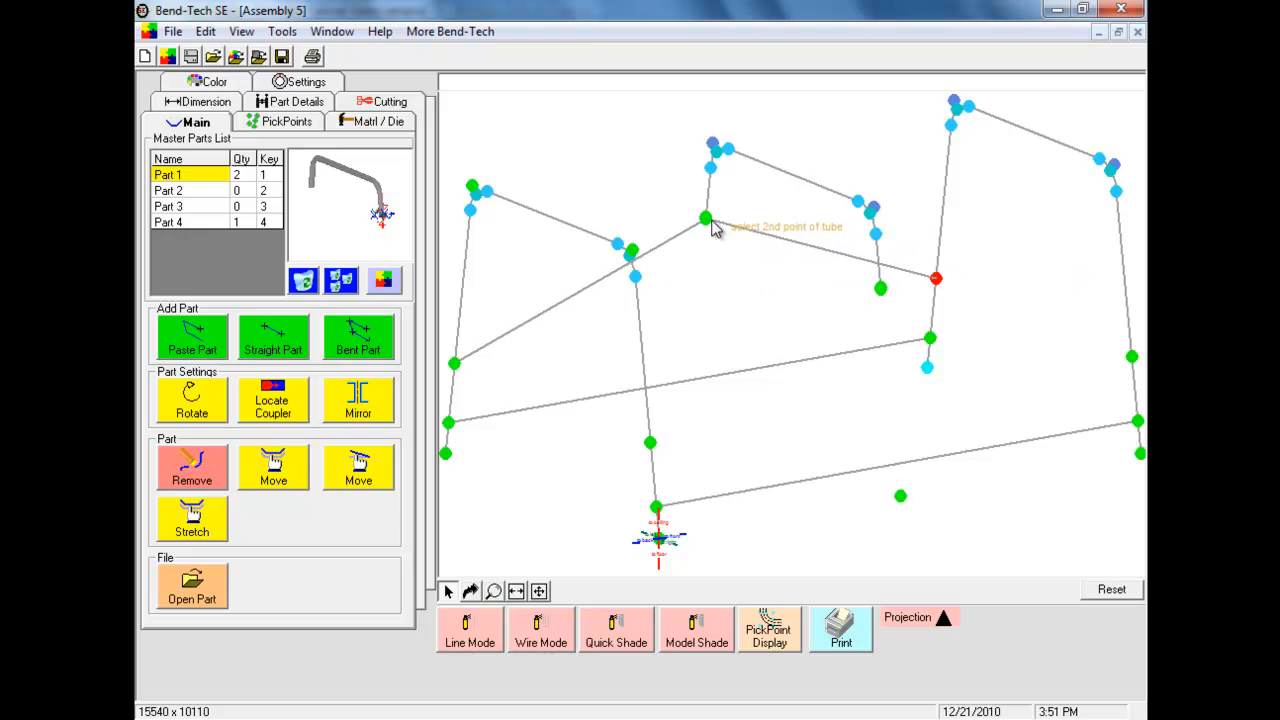
# Add two matching straight parts on the origin side between the middle hoop's leg and the full-height hoops' upper PickPoints, and display the frame in Model Shade
pyautogui.click(650, 442)
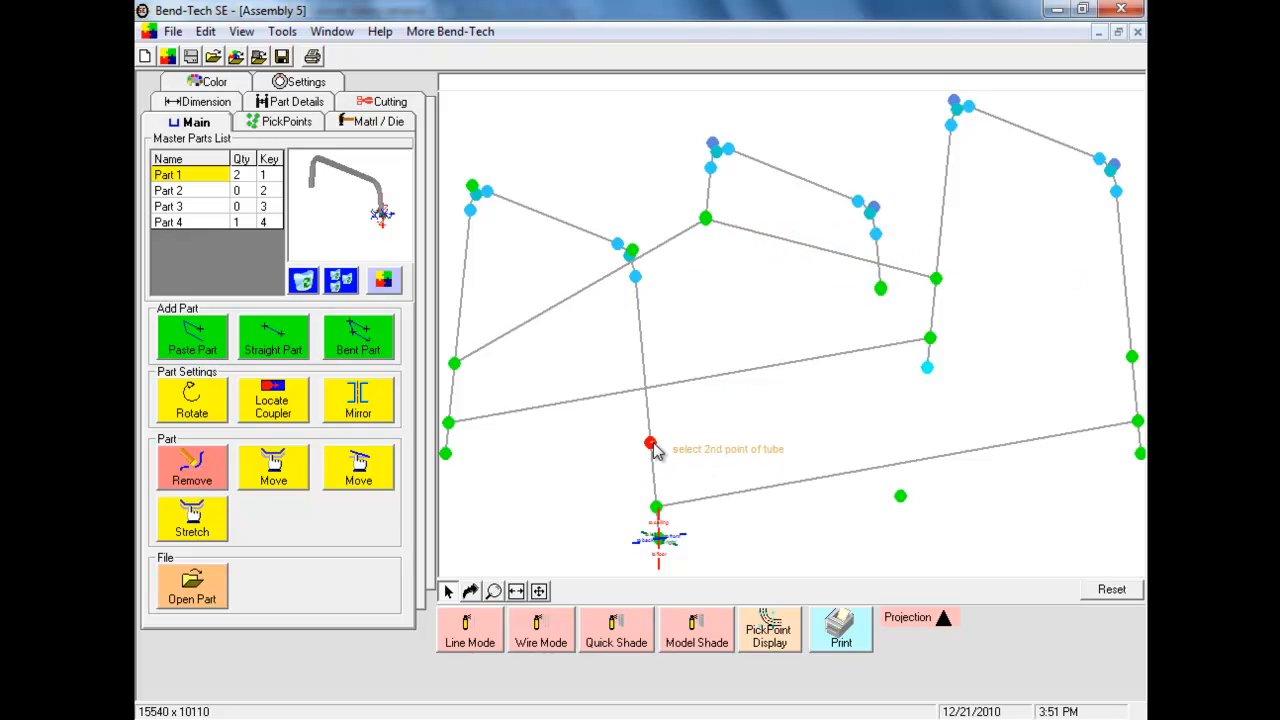
pyautogui.click(880, 290)
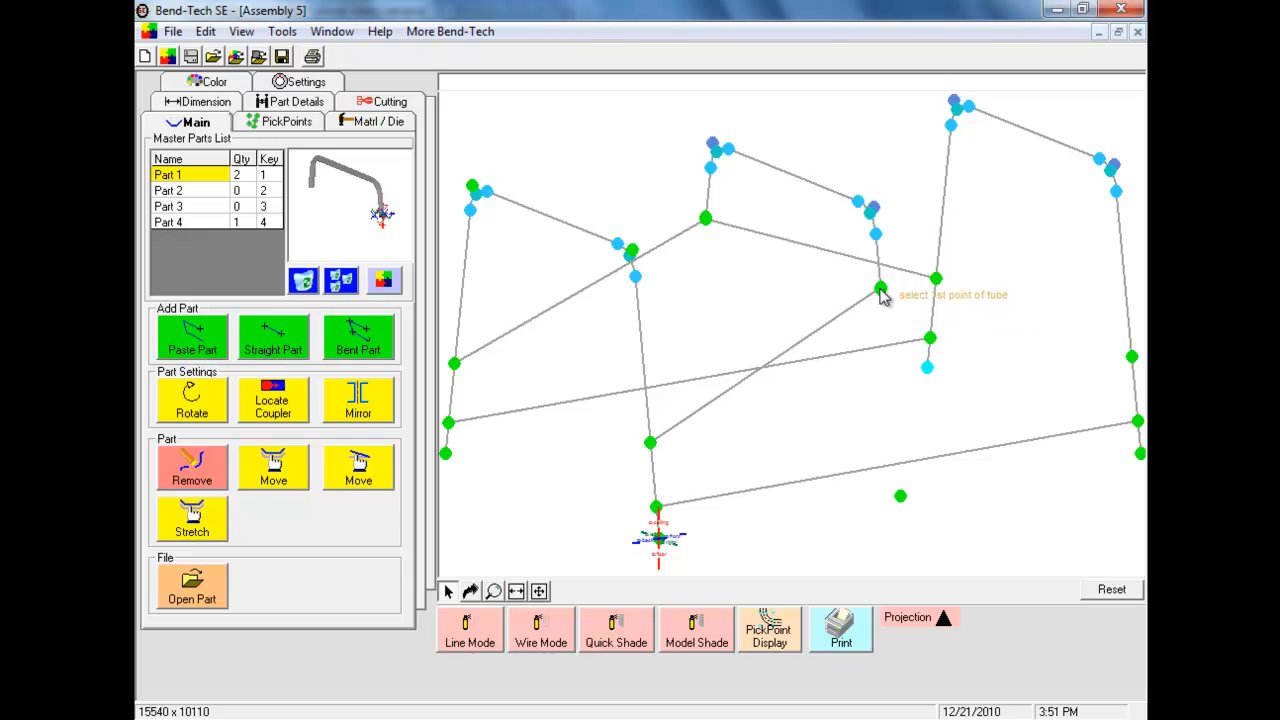
pyautogui.click(1131, 357)
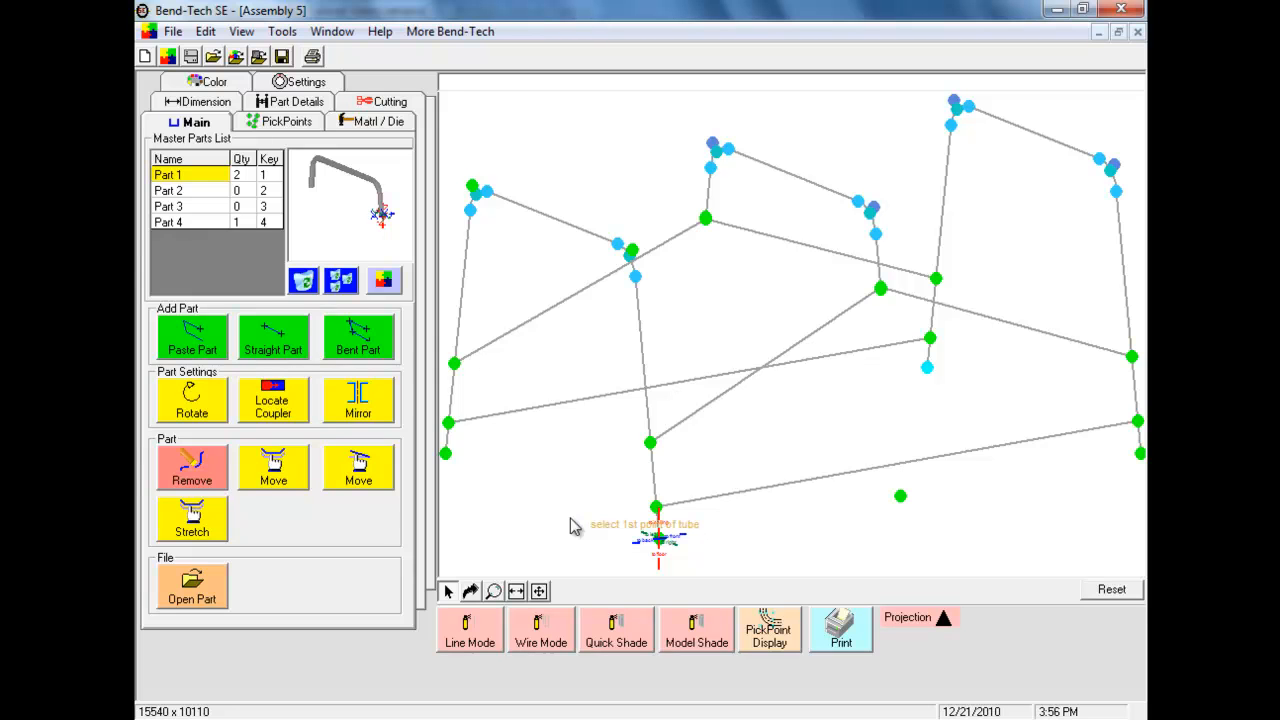
pyautogui.click(695, 640)
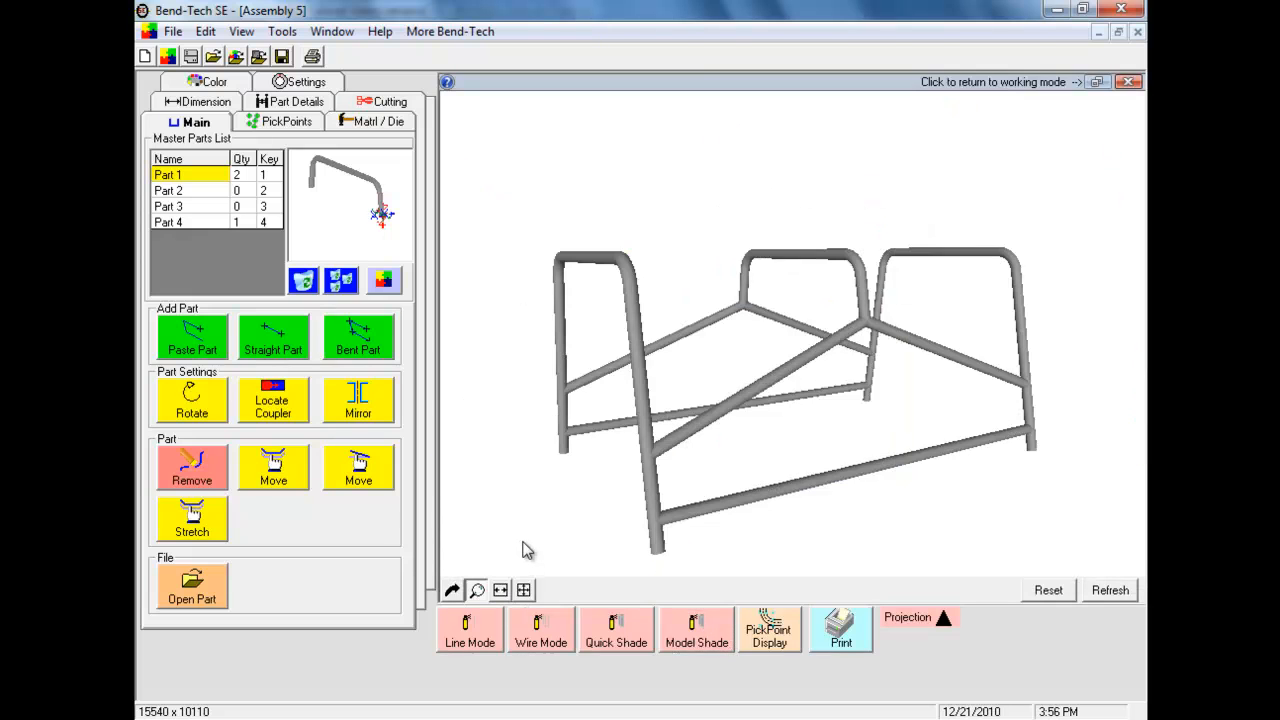